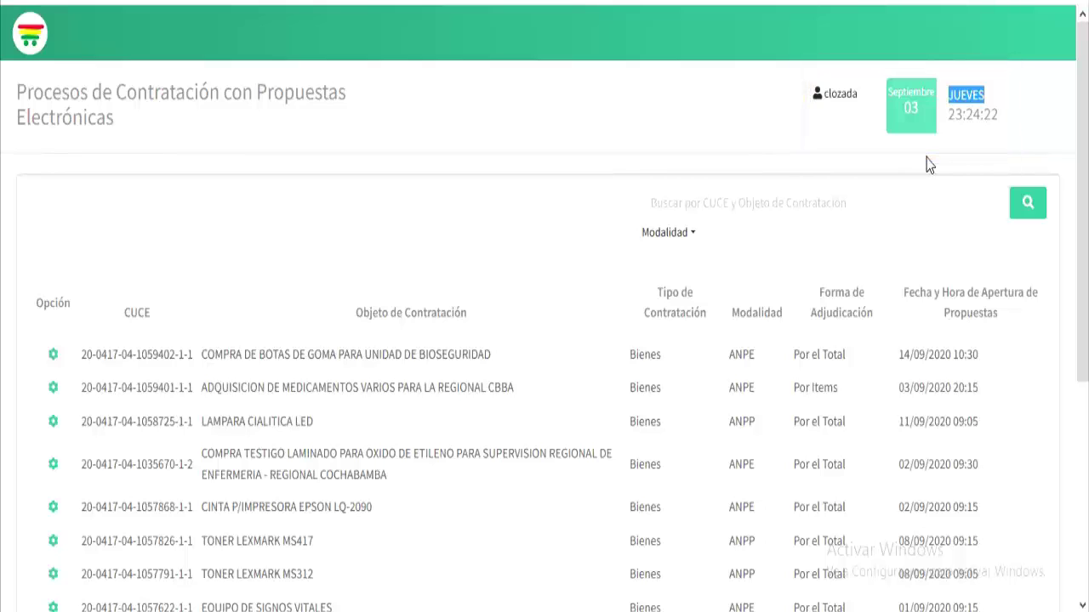
Examine the search and Modalidad filter options and the column headings of the contracting process list.
{"action": "left_click", "coordinate": [752, 213]}
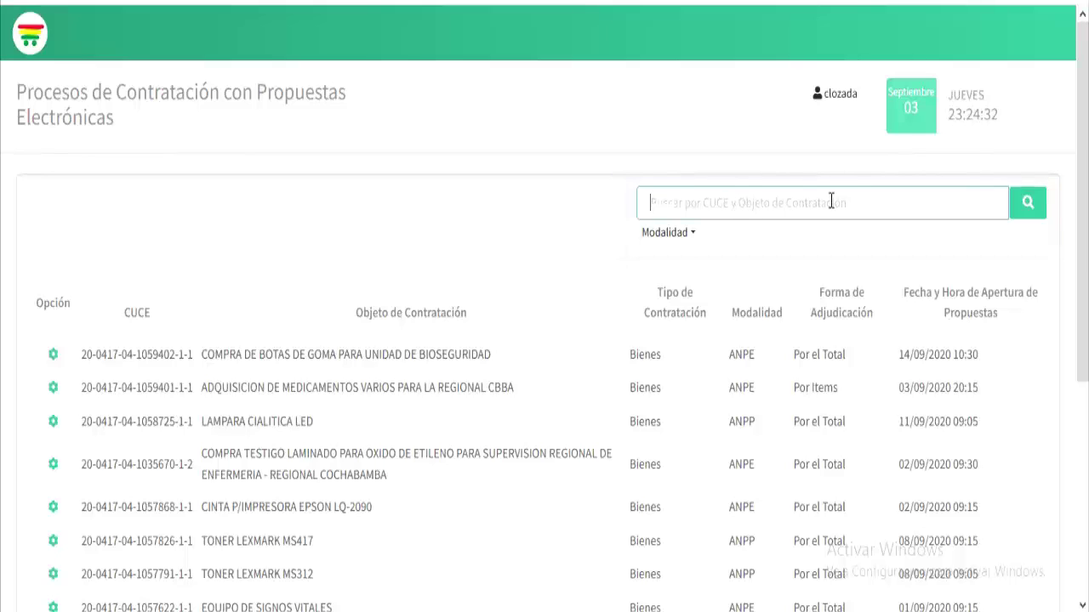
{"action": "left_click", "coordinate": [646, 242]}
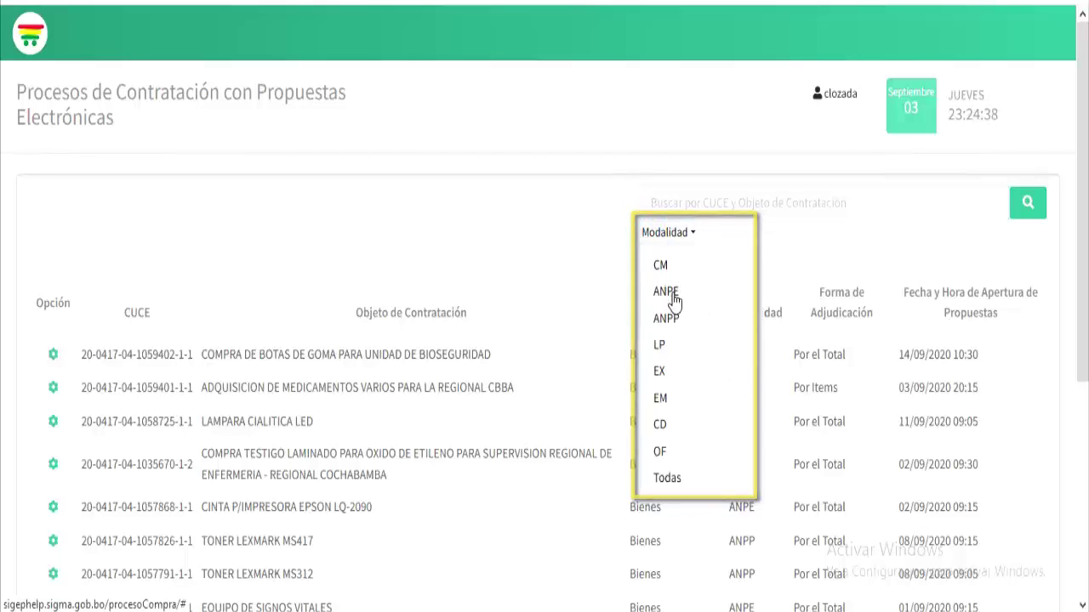
{"action": "scroll", "coordinate": [570, 234], "scroll_direction": "down", "scroll_amount": 2}
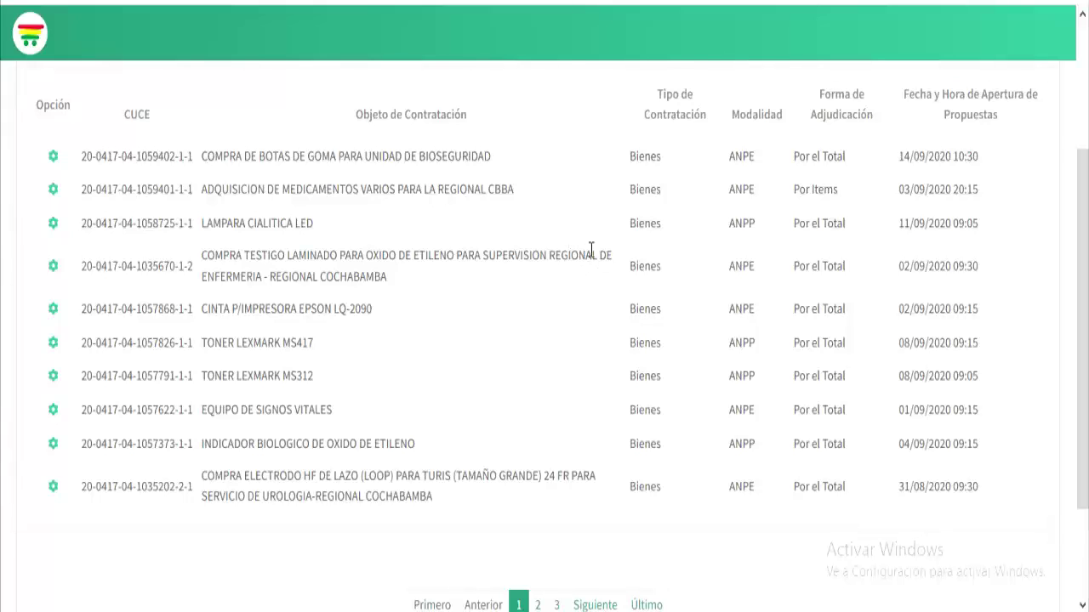
{"action": "double_click", "coordinate": [137, 114]}
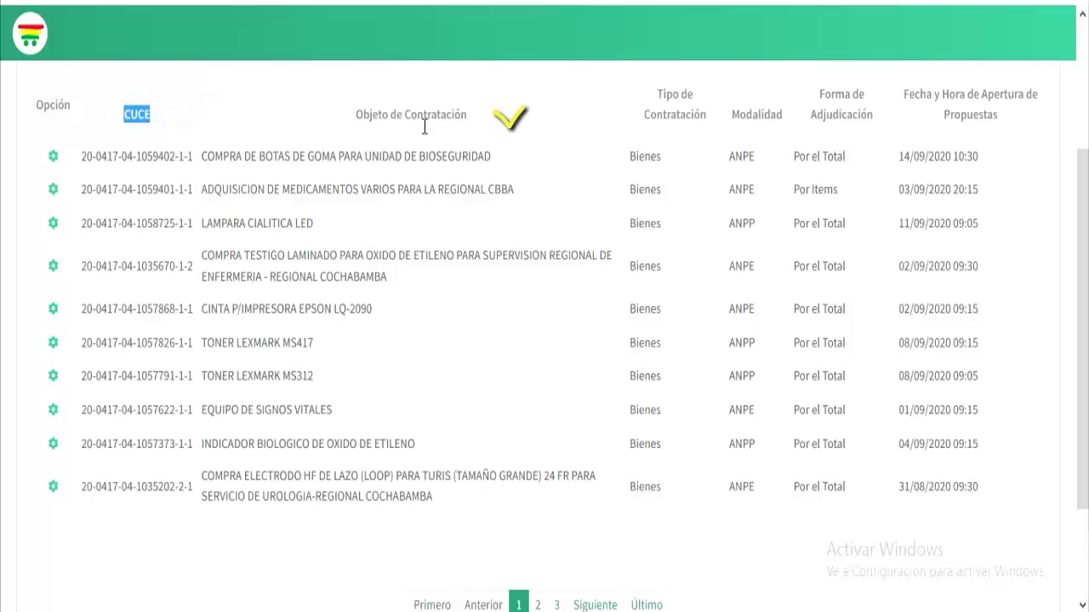
{"action": "left_click_drag", "start_coordinate": [356, 114], "coordinate": [460, 114]}
{"action": "mouse_move", "coordinate": [656, 94]}
{"action": "left_mouse_down"}
{"action": "mouse_move", "coordinate": [767, 115]}
{"action": "mouse_move", "coordinate": [812, 96]}
{"action": "left_mouse_up"}
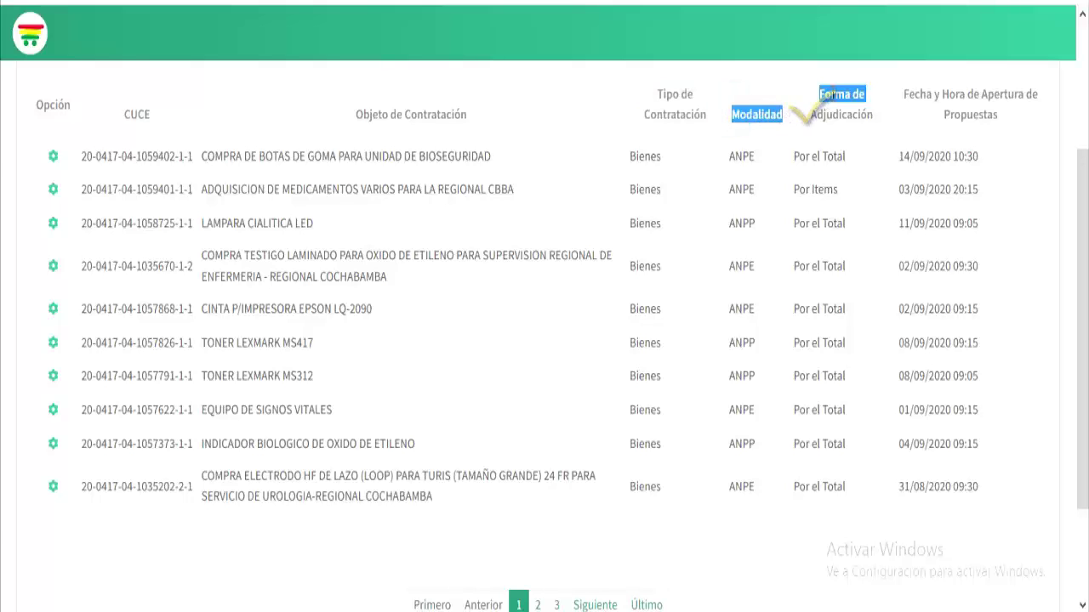
{"action": "double_click", "coordinate": [829, 92]}
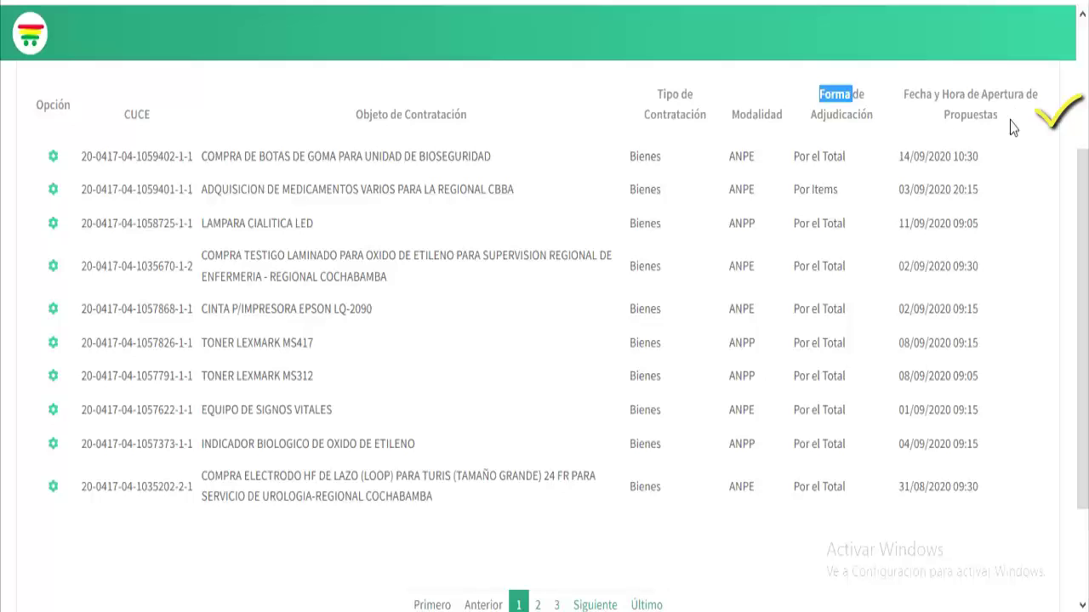
{"action": "scroll", "coordinate": [946, 144], "scroll_direction": "up", "scroll_amount": 3}
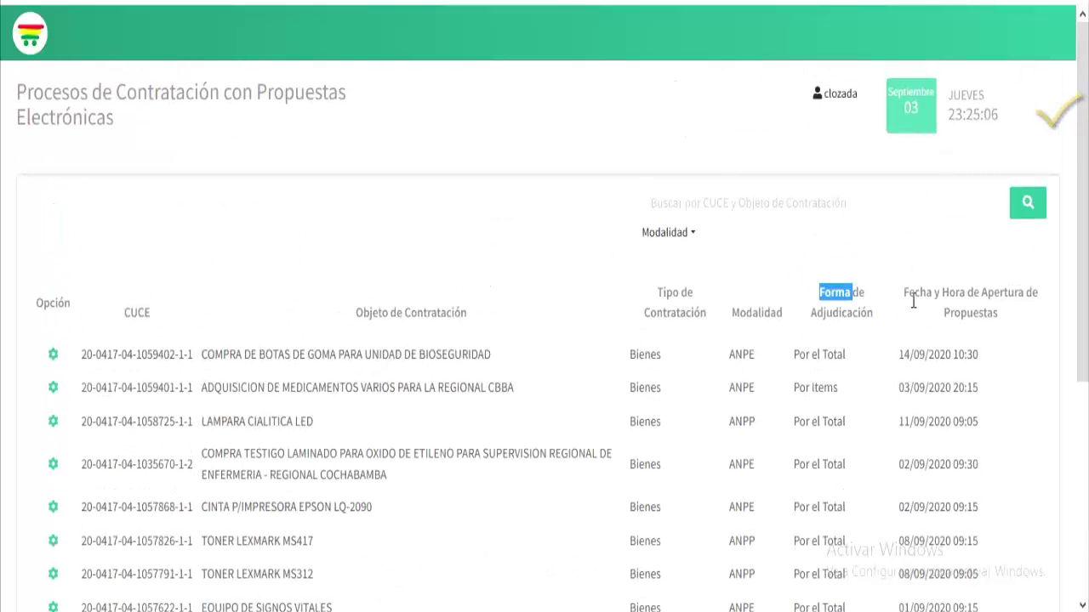
{"action": "mouse_move", "coordinate": [916, 292]}
{"action": "left_mouse_down"}
{"action": "mouse_move", "coordinate": [904, 298]}
{"action": "mouse_move", "coordinate": [1006, 323]}
{"action": "left_mouse_up"}
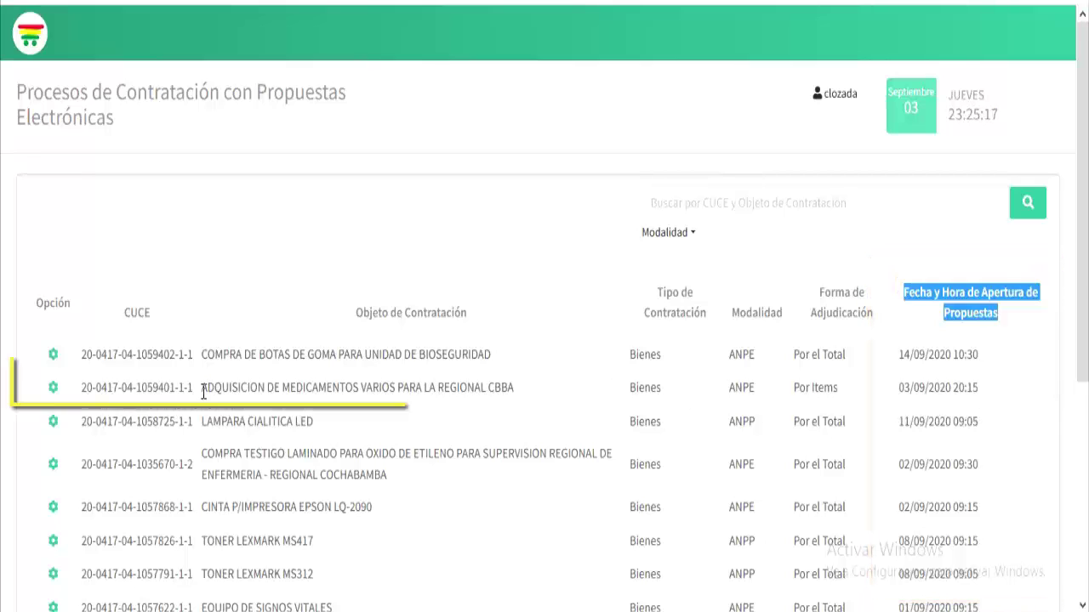
Open the electronic proposals of the process ADQUISICION DE MEDICAMENTOS VARIOS PARA LA REGIONAL CBBA.
{"action": "left_click_drag", "start_coordinate": [203, 388], "coordinate": [519, 398]}
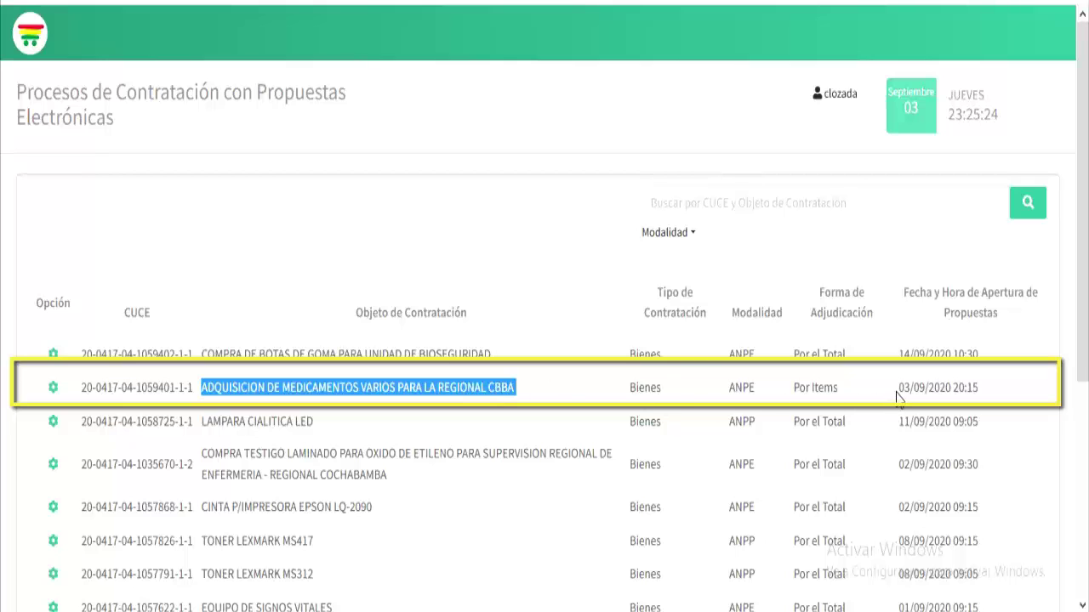
{"action": "left_click_drag", "start_coordinate": [900, 390], "coordinate": [980, 393]}
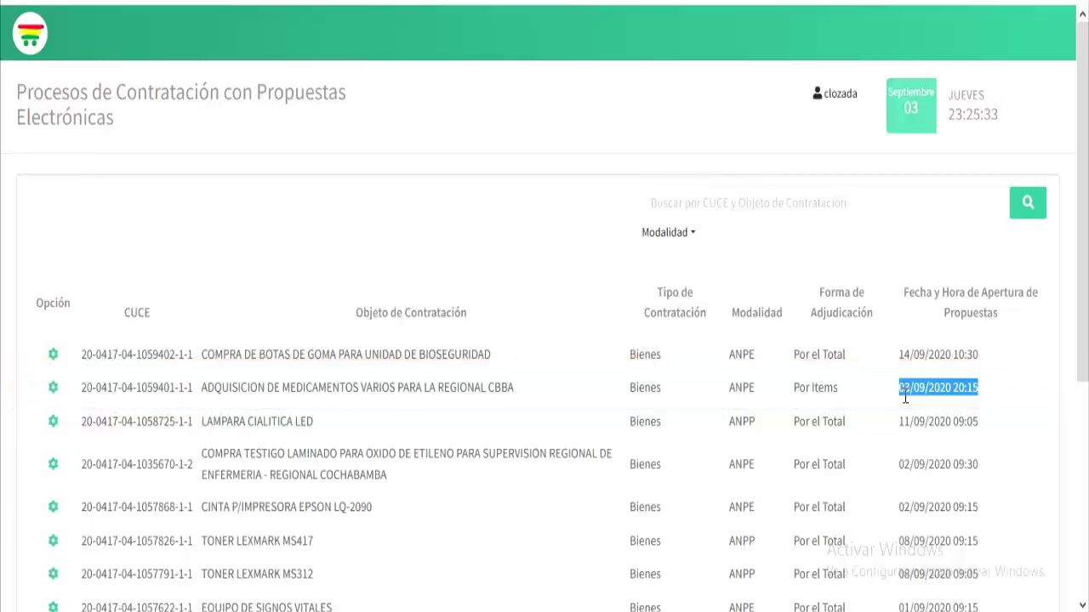
{"action": "left_click", "coordinate": [54, 395]}
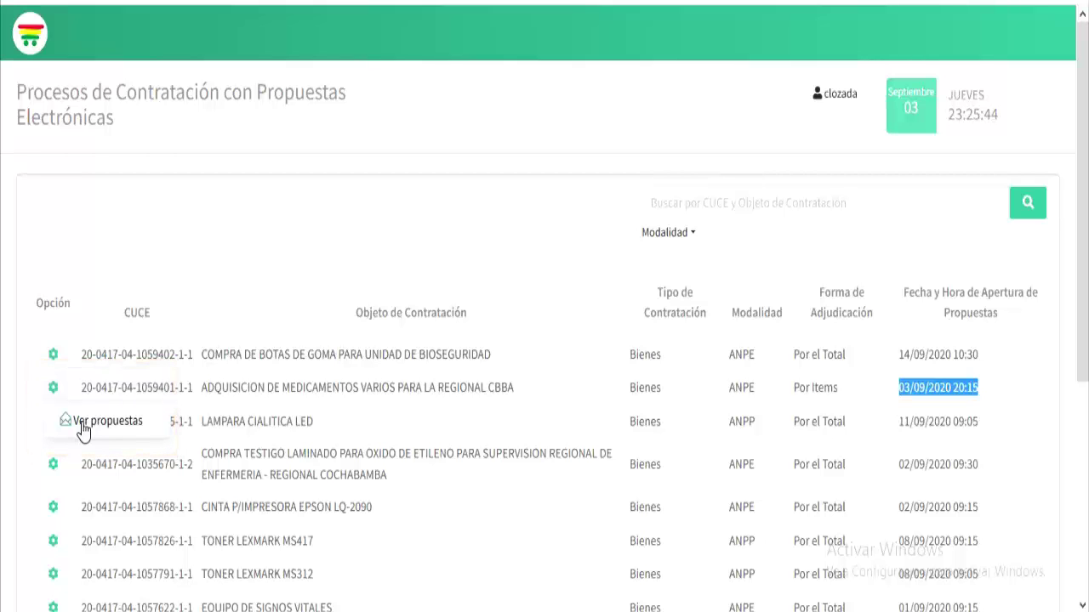
{"action": "left_click", "coordinate": [82, 426]}
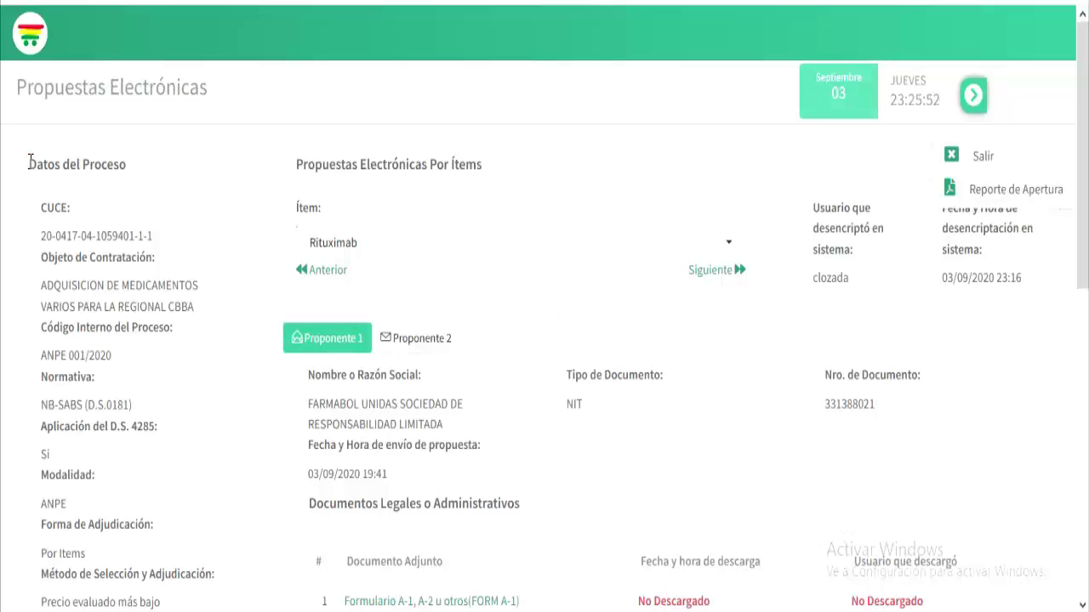
Review the Datos del Proceso section, including the award form and the proposal deadline and opening dates.
{"action": "left_click_drag", "start_coordinate": [27, 162], "coordinate": [154, 302]}
{"action": "left_click", "coordinate": [100, 357]}
{"action": "scroll", "coordinate": [97, 374], "scroll_direction": "down", "scroll_amount": 2}
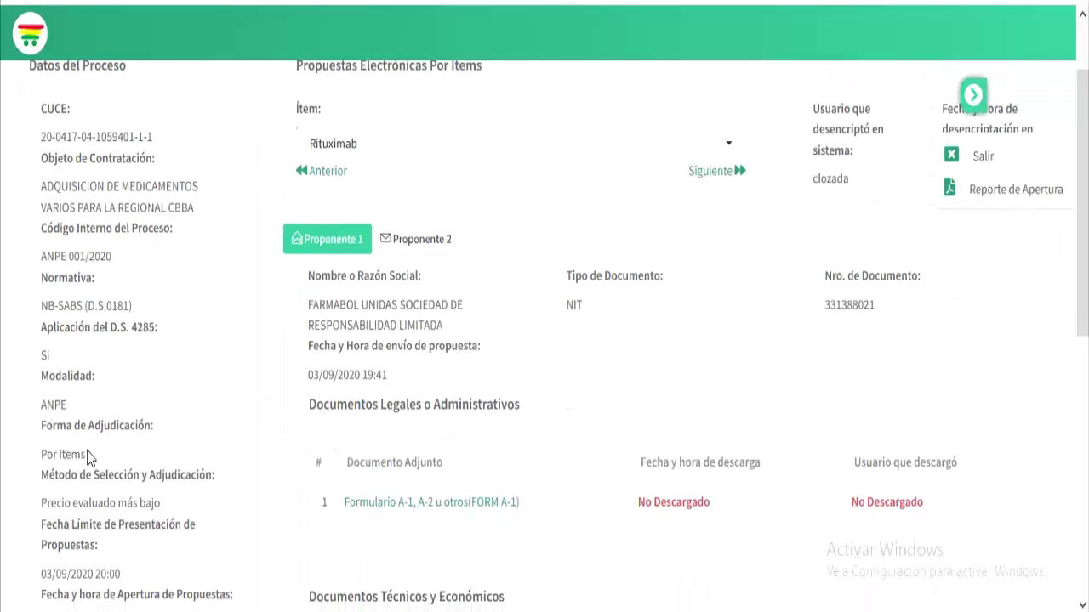
{"action": "left_click_drag", "start_coordinate": [86, 454], "coordinate": [47, 447]}
{"action": "scroll", "coordinate": [136, 436], "scroll_direction": "down", "scroll_amount": 3}
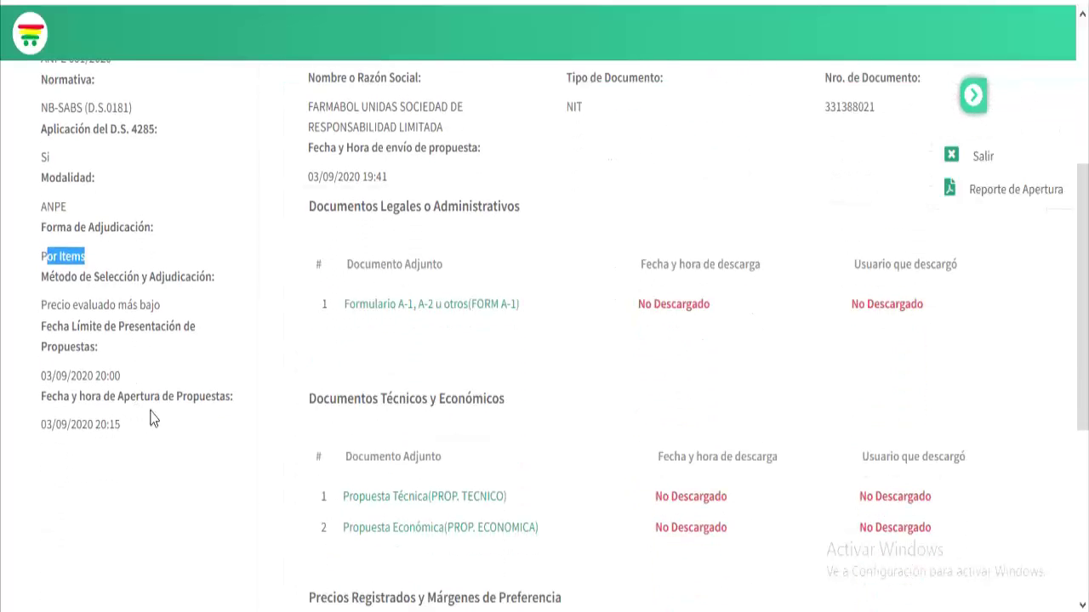
{"action": "scroll", "coordinate": [162, 374], "scroll_direction": "up", "scroll_amount": 5}
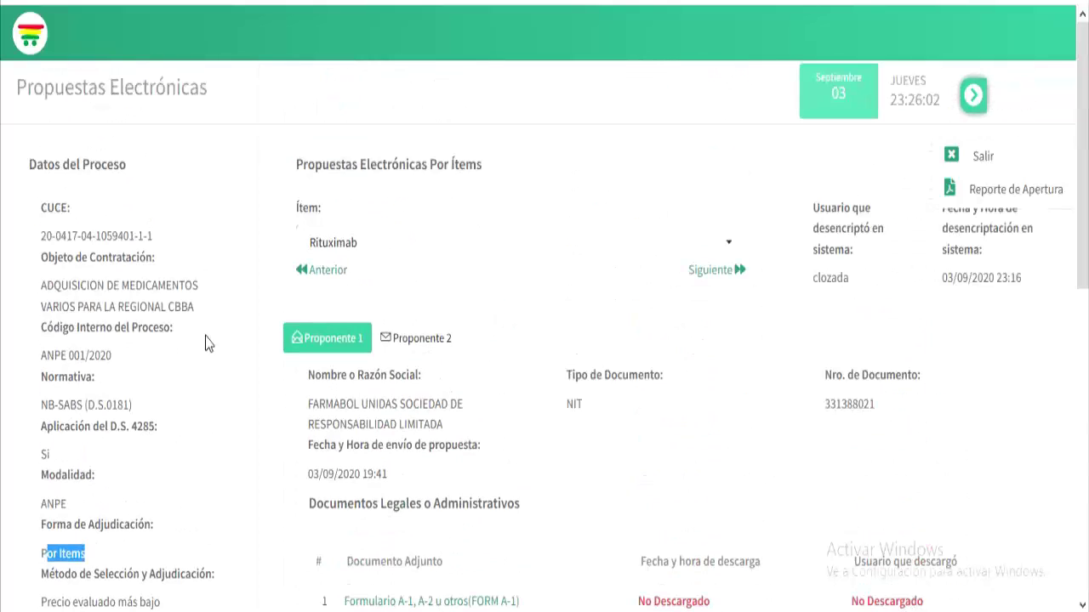
Check the items available in the process and select Rituximab to show its proposals.
{"action": "left_click", "coordinate": [338, 242]}
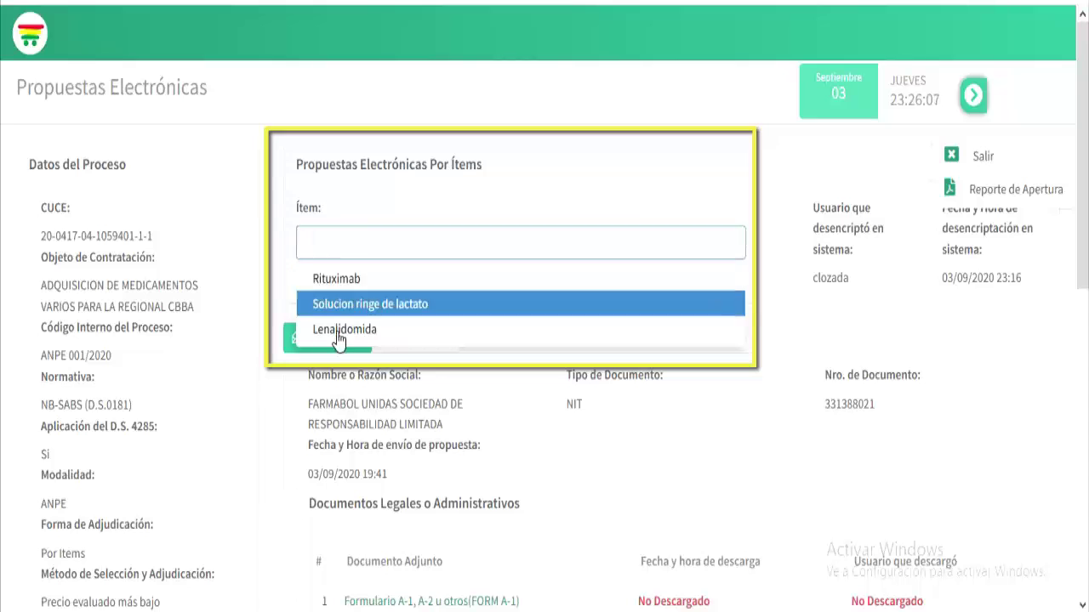
{"action": "left_click", "coordinate": [271, 303]}
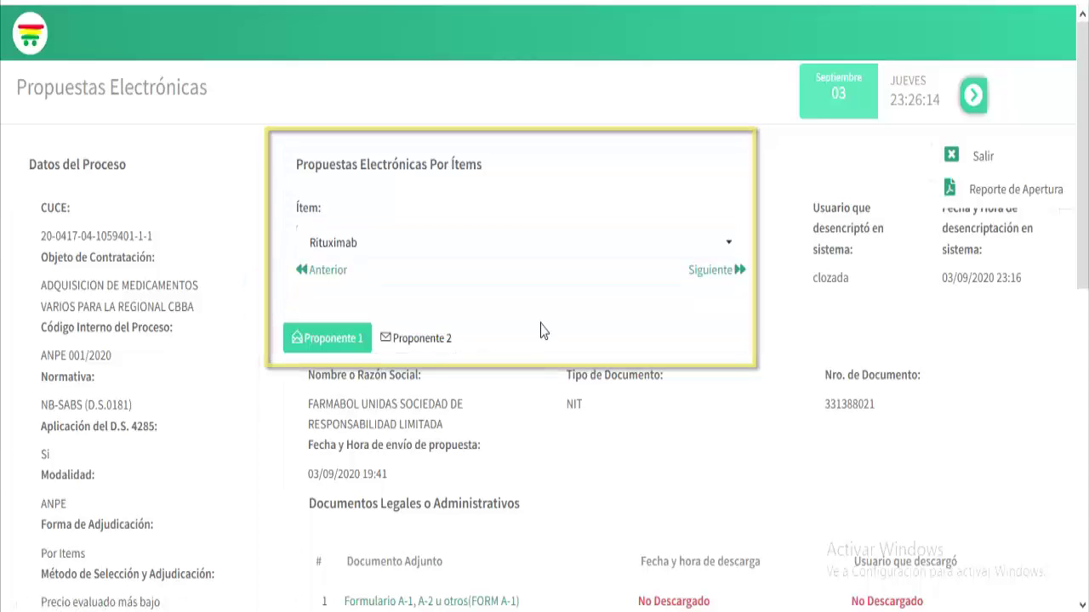
{"action": "left_click", "coordinate": [418, 246]}
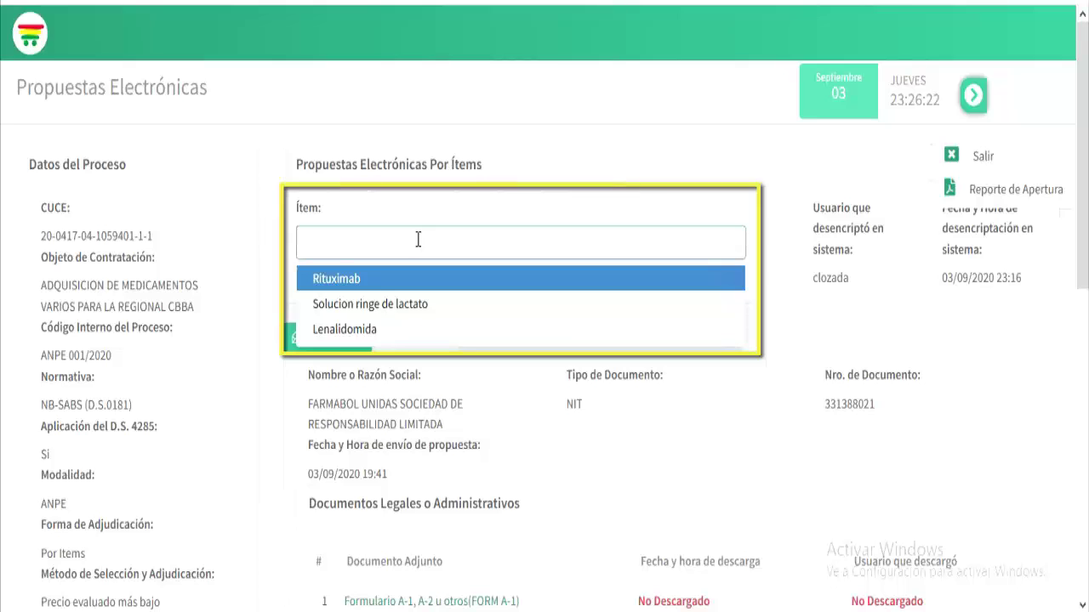
{"action": "left_click", "coordinate": [359, 282]}
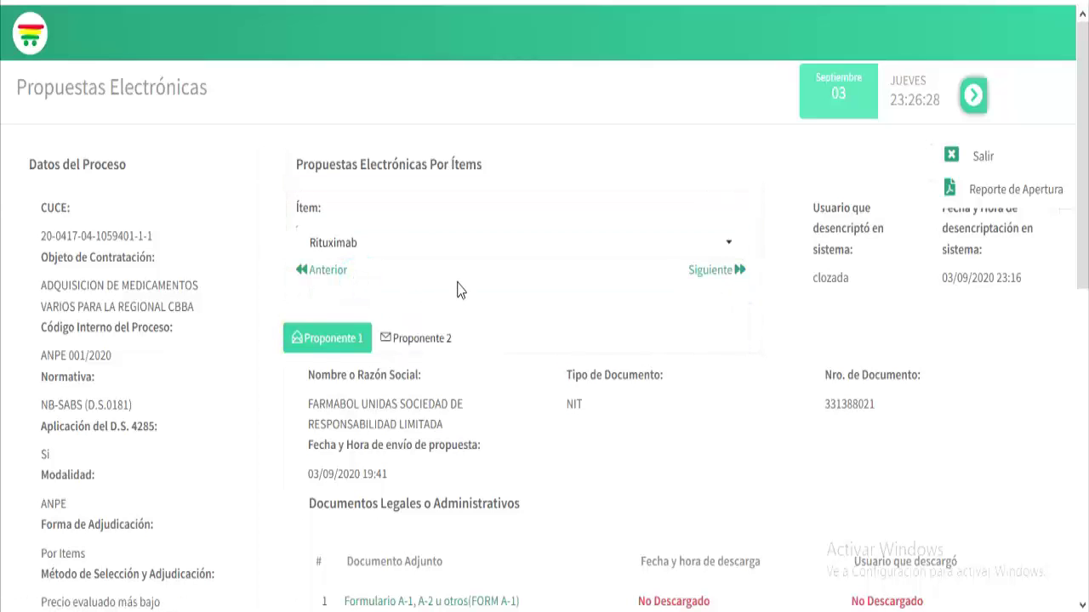
Show the Proponente 1 proposal for the selected item and review the bidder's Nombre o Razón Social.
{"action": "scroll", "coordinate": [457, 288], "scroll_direction": "down", "scroll_amount": 1}
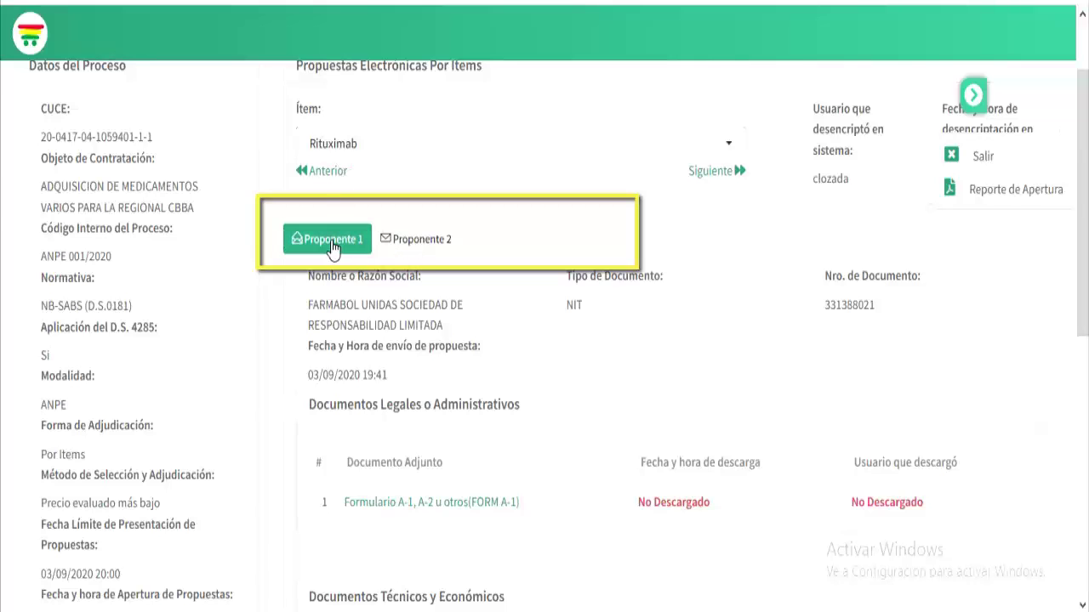
{"action": "left_click", "coordinate": [396, 239]}
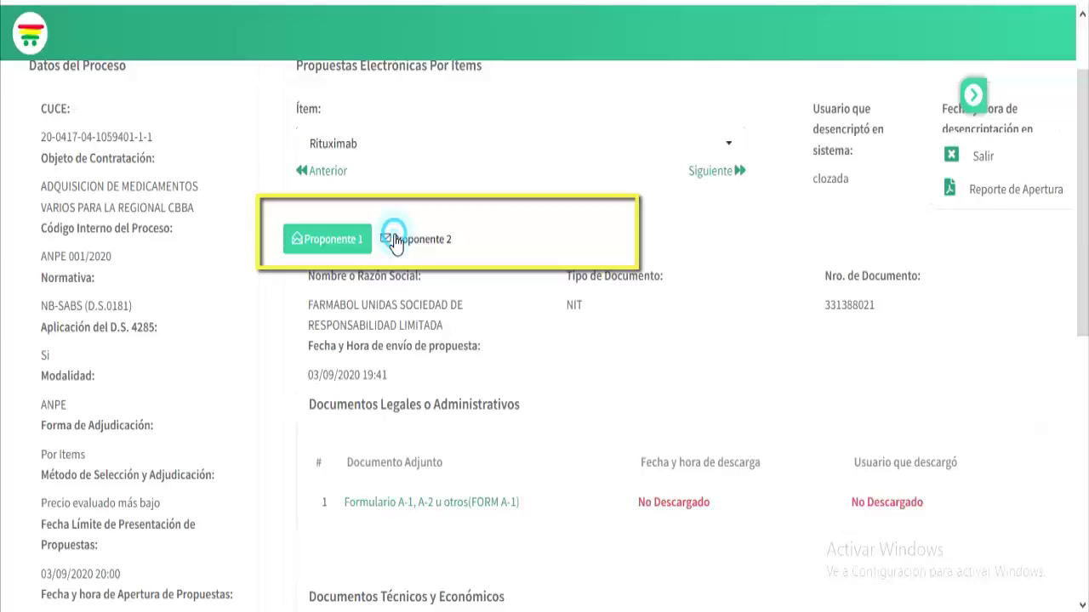
{"action": "left_click", "coordinate": [352, 252]}
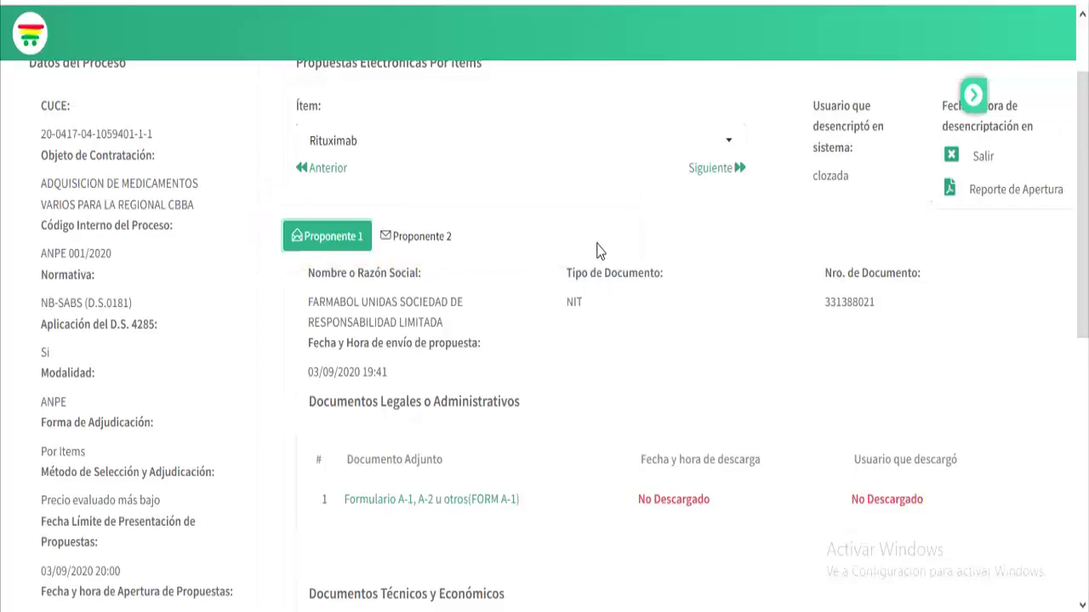
{"action": "scroll", "coordinate": [597, 250], "scroll_direction": "down", "scroll_amount": 3}
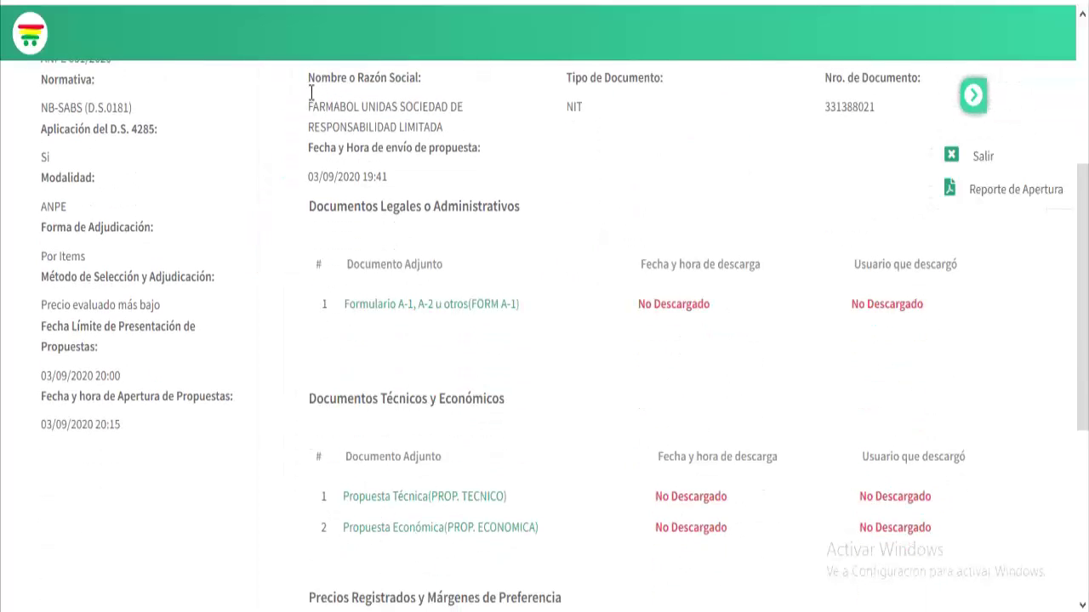
{"action": "left_click_drag", "start_coordinate": [308, 82], "coordinate": [473, 124]}
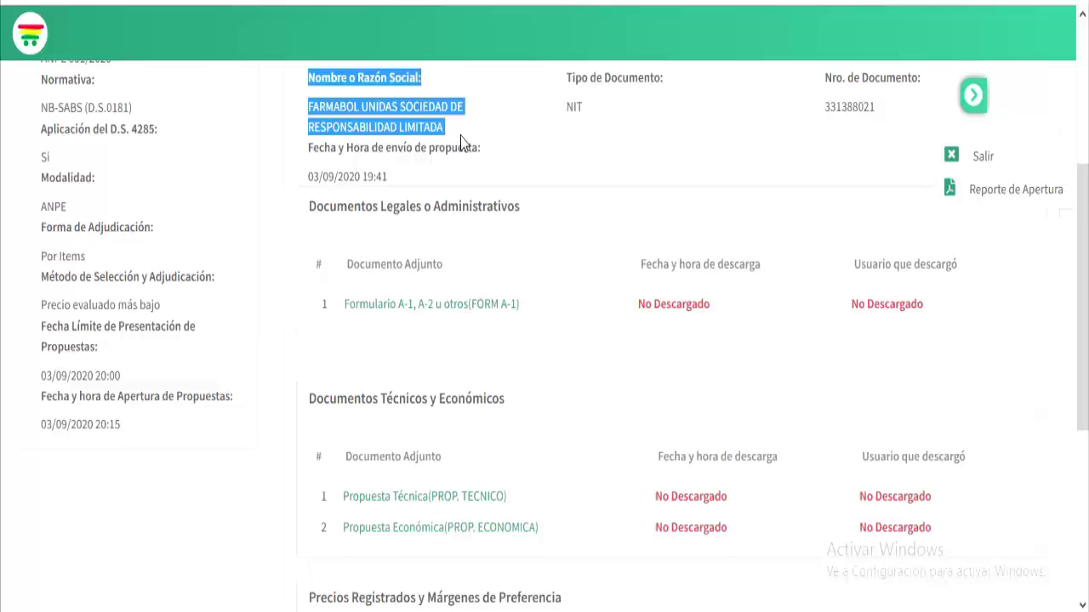
{"action": "left_click", "coordinate": [461, 142]}
Download Formulario A-1, A-2 u otros from Documentos Legales o Administrativos, choosing to save the file.
{"action": "scroll", "coordinate": [549, 237], "scroll_direction": "down", "scroll_amount": 2}
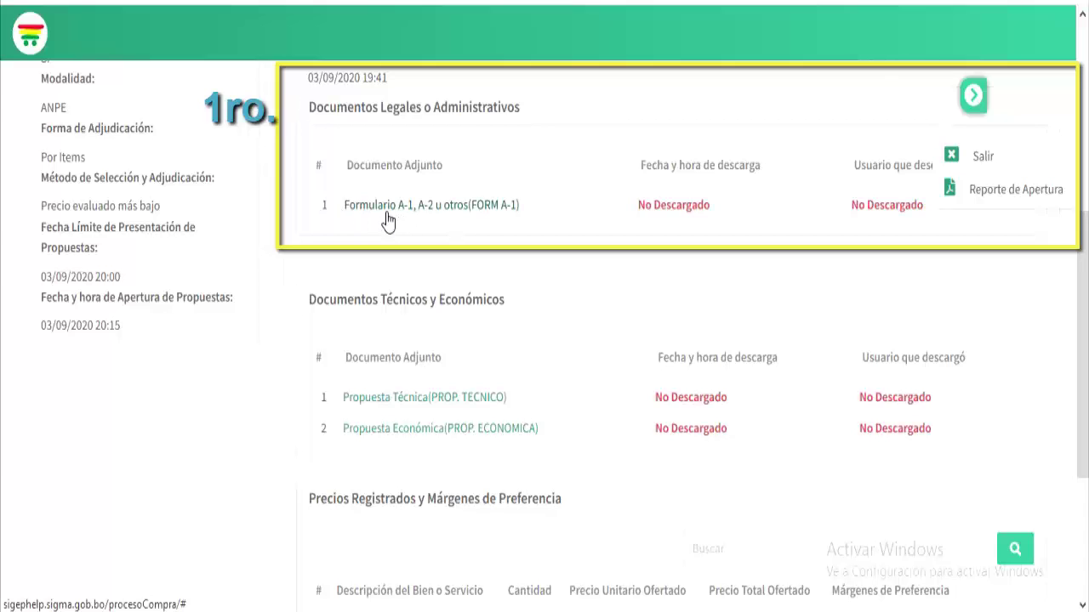
{"action": "left_click", "coordinate": [500, 217]}
{"action": "left_click", "coordinate": [519, 392]}
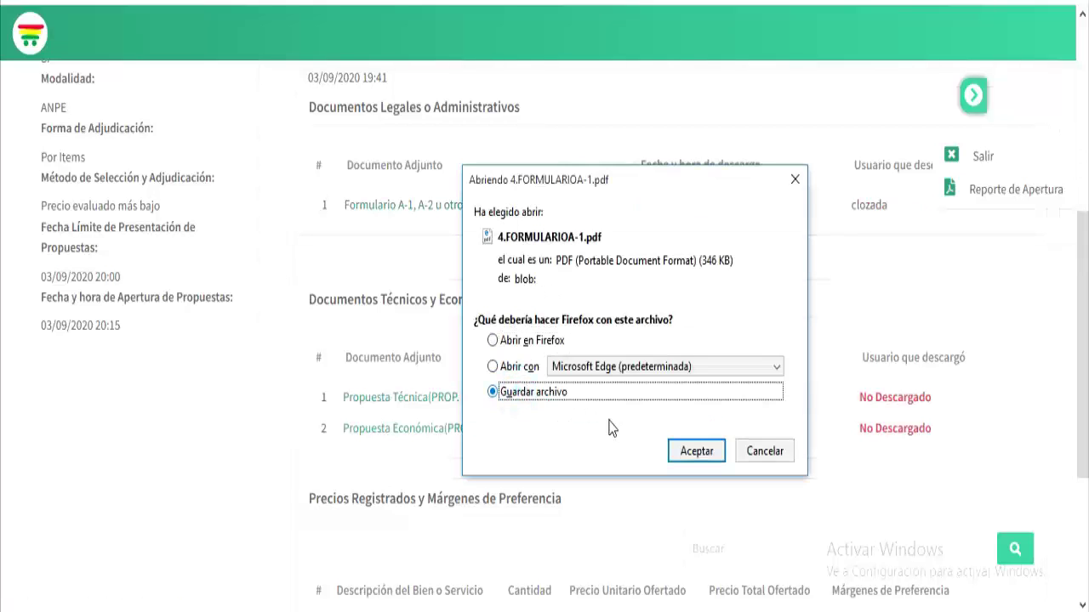
{"action": "left_click", "coordinate": [687, 453]}
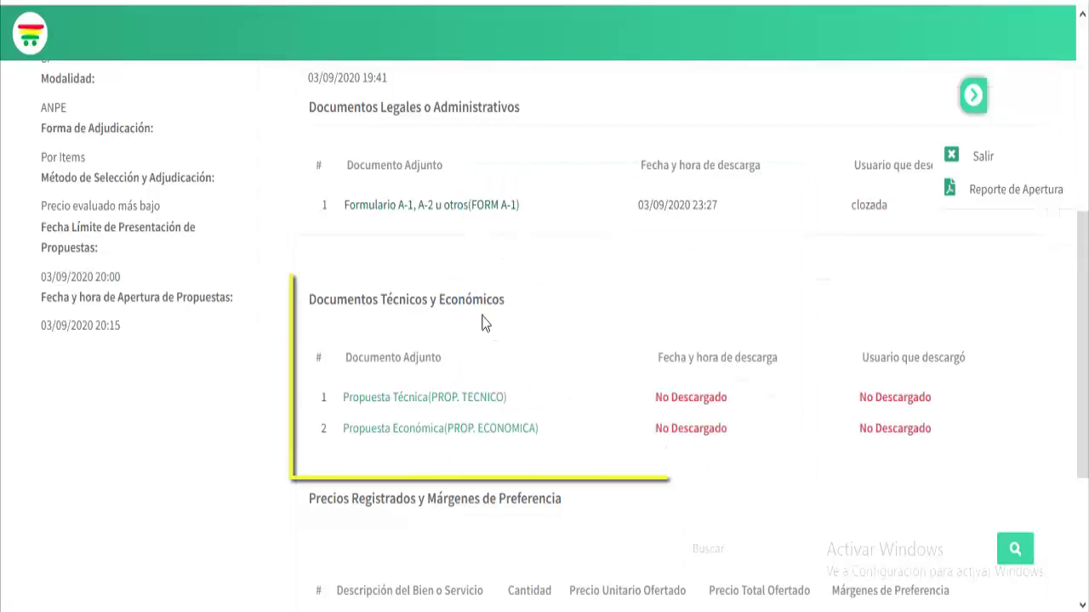
Download the Propuesta Técnica and Propuesta Económica attachments from Documentos Técnicos y Económicos.
{"action": "left_click", "coordinate": [464, 400]}
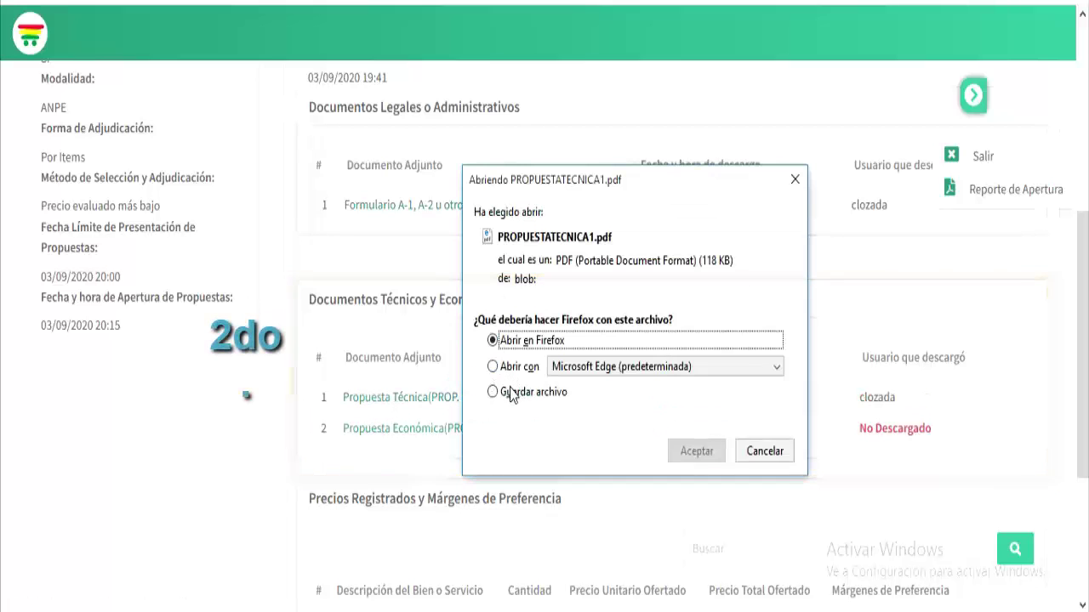
{"action": "left_click", "coordinate": [511, 395]}
{"action": "left_click", "coordinate": [680, 459]}
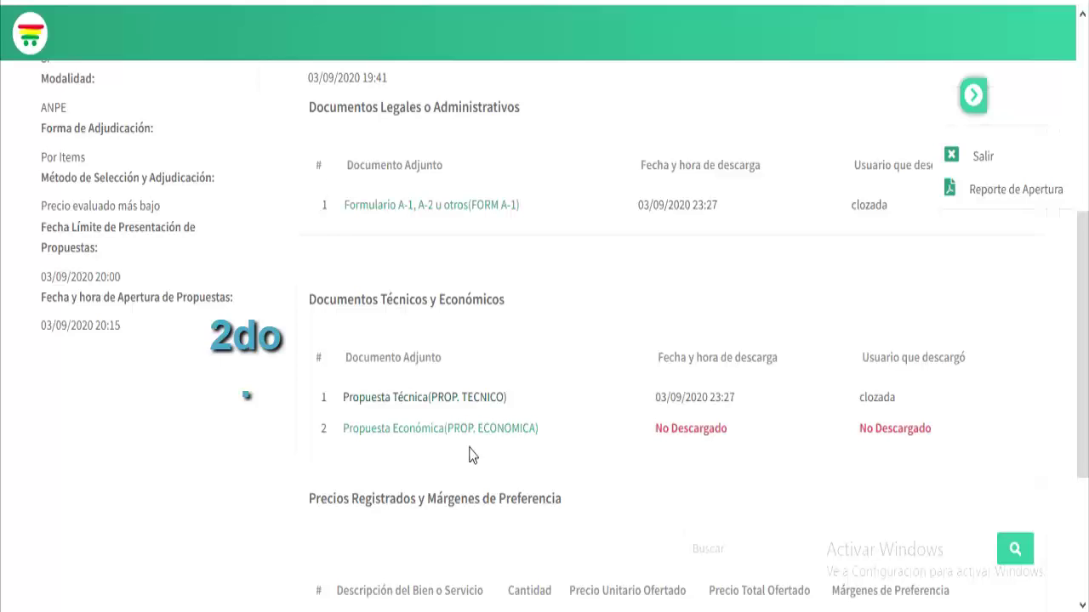
{"action": "left_click", "coordinate": [414, 433]}
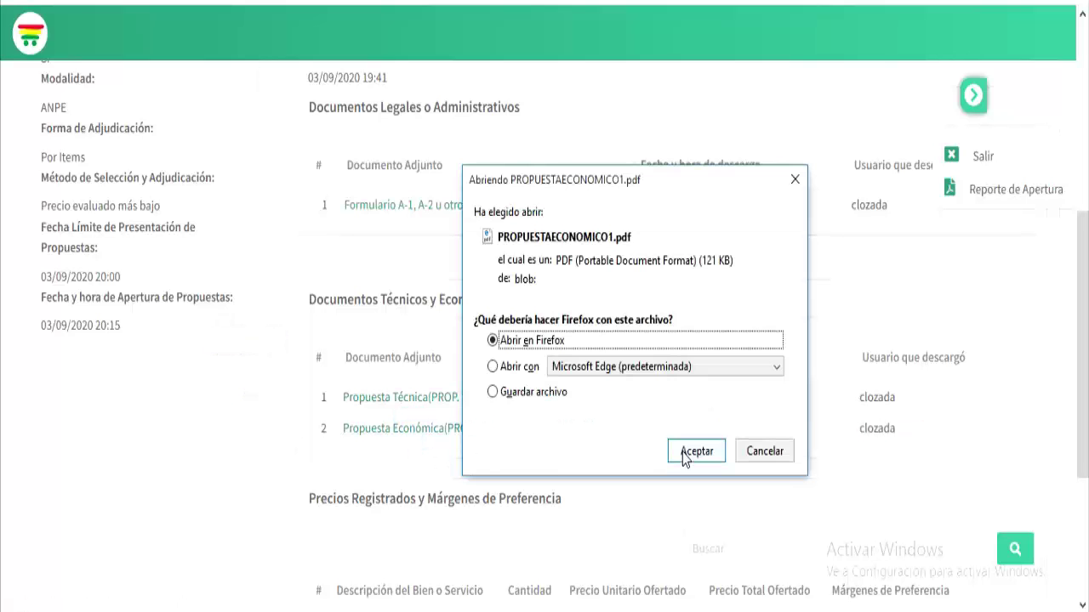
{"action": "left_click", "coordinate": [685, 452]}
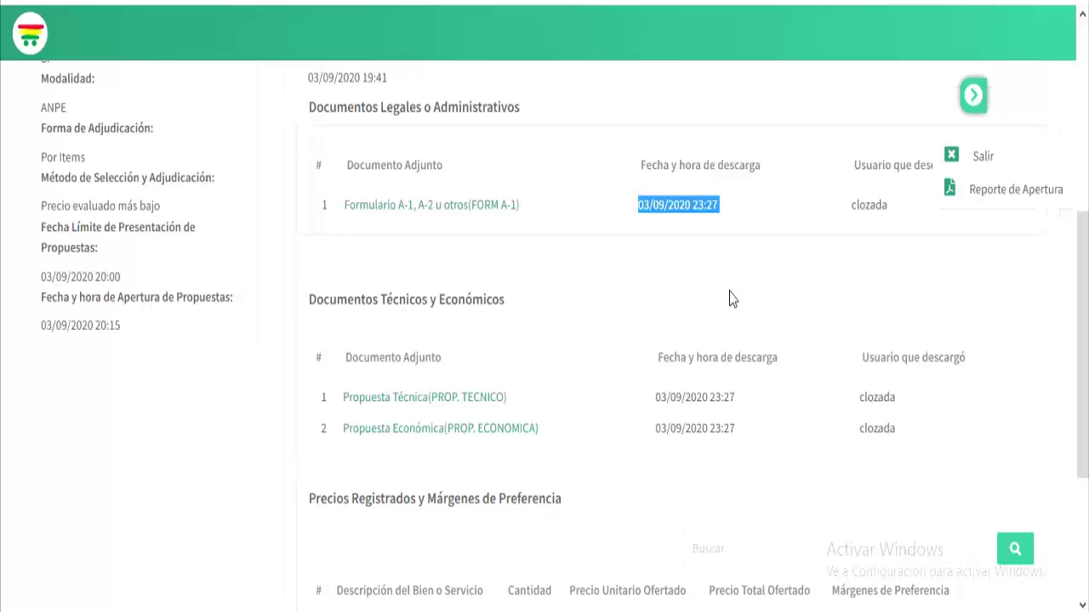
Examine the download date and time recorded for Formulario A-1, A-2 u otros.
{"action": "scroll", "coordinate": [729, 298], "scroll_direction": "up", "scroll_amount": 2}
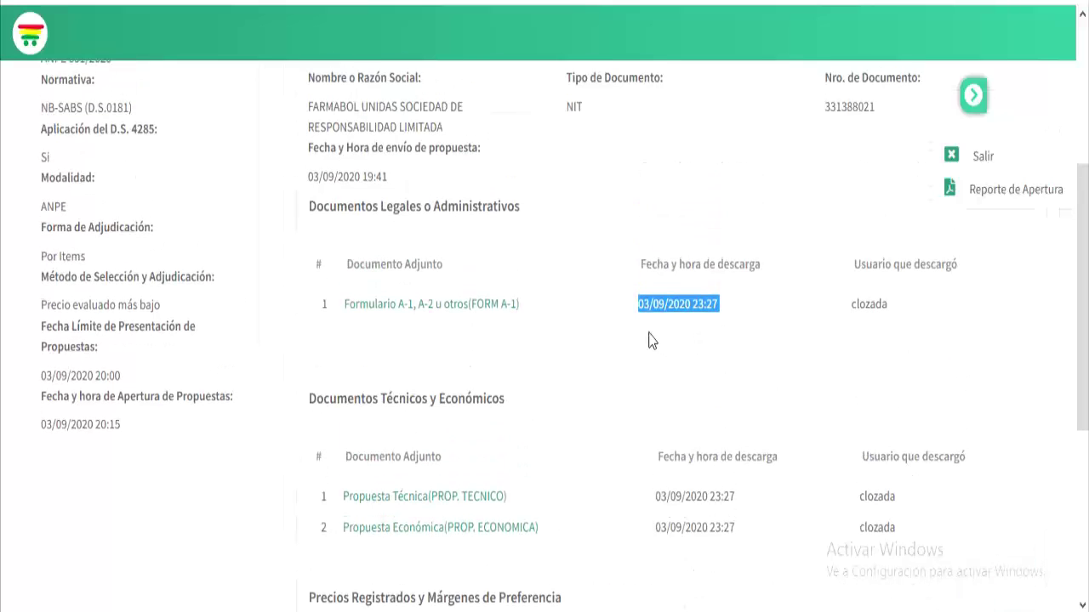
{"action": "left_click", "coordinate": [650, 339]}
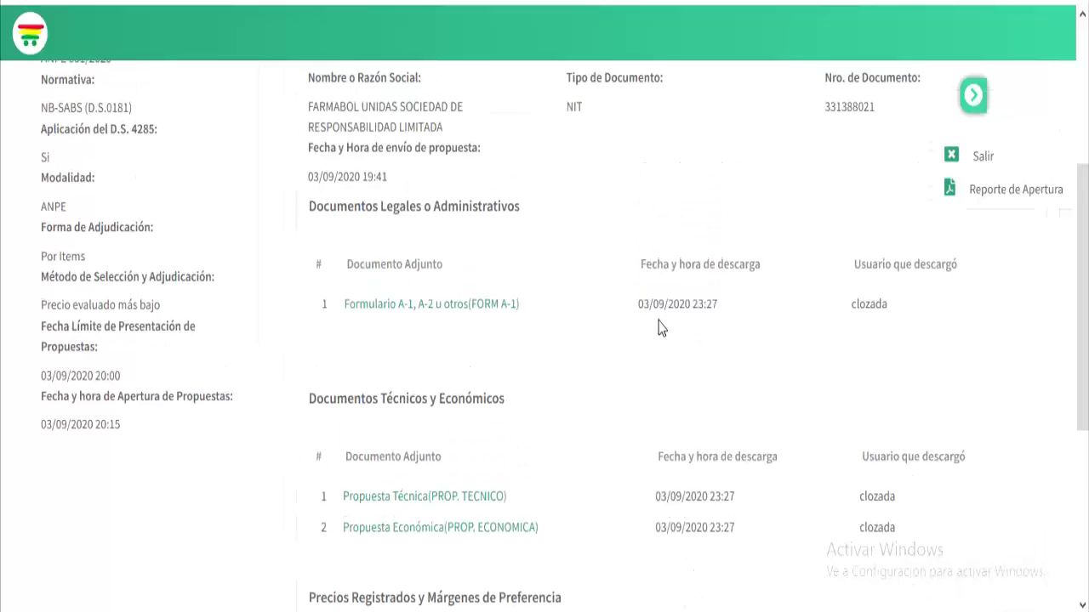
{"action": "left_click_drag", "start_coordinate": [639, 304], "coordinate": [720, 311]}
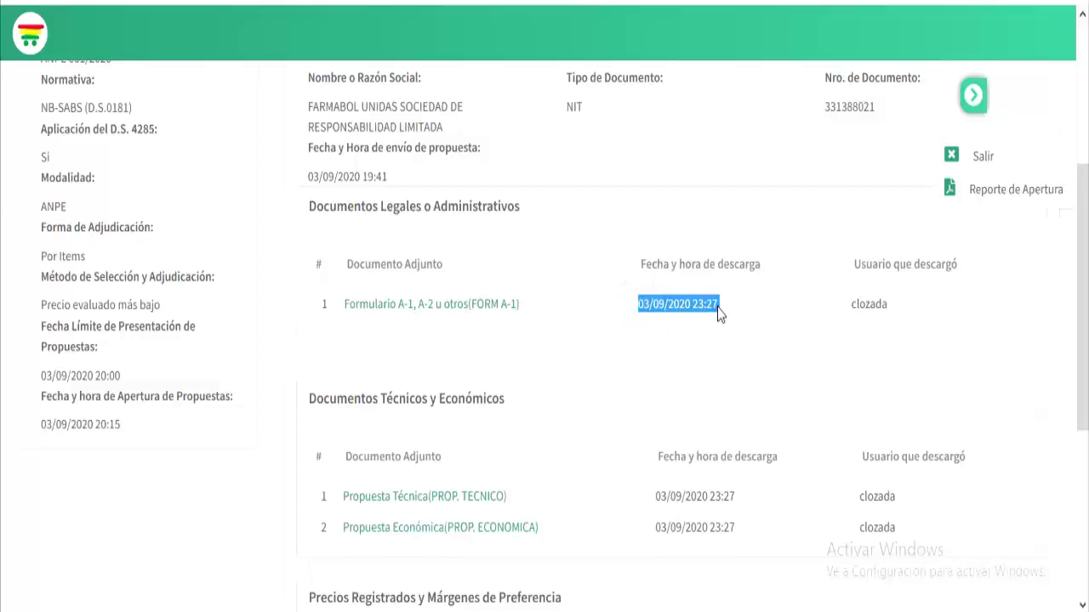
Download Formulario A-1, A-2 u otros of Proponente 1 once more, choosing to save the file.
{"action": "left_click", "coordinate": [502, 312]}
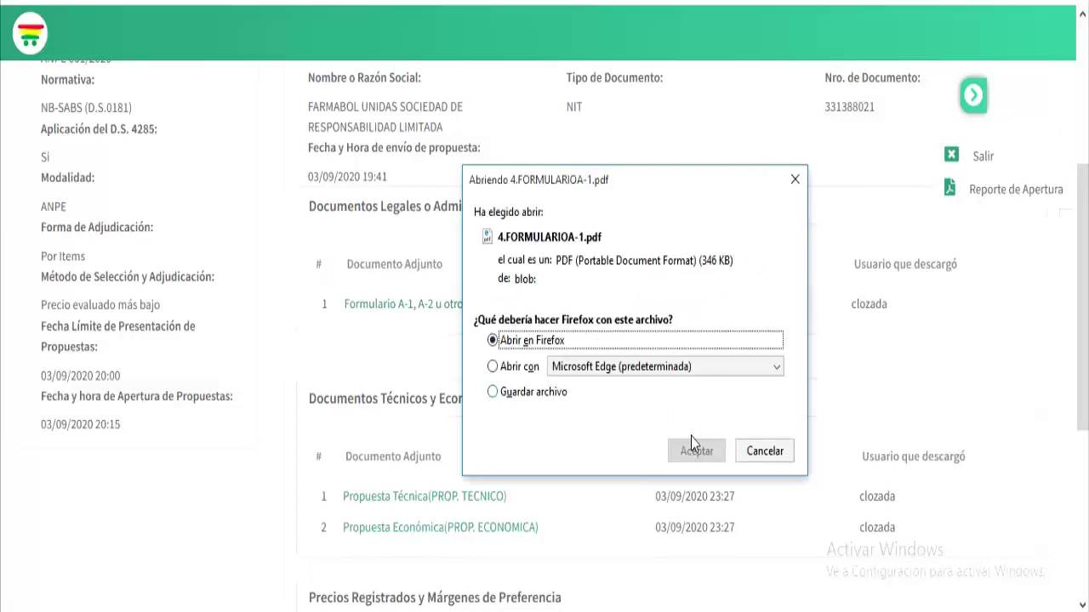
{"action": "left_click", "coordinate": [493, 392]}
{"action": "left_click", "coordinate": [684, 451]}
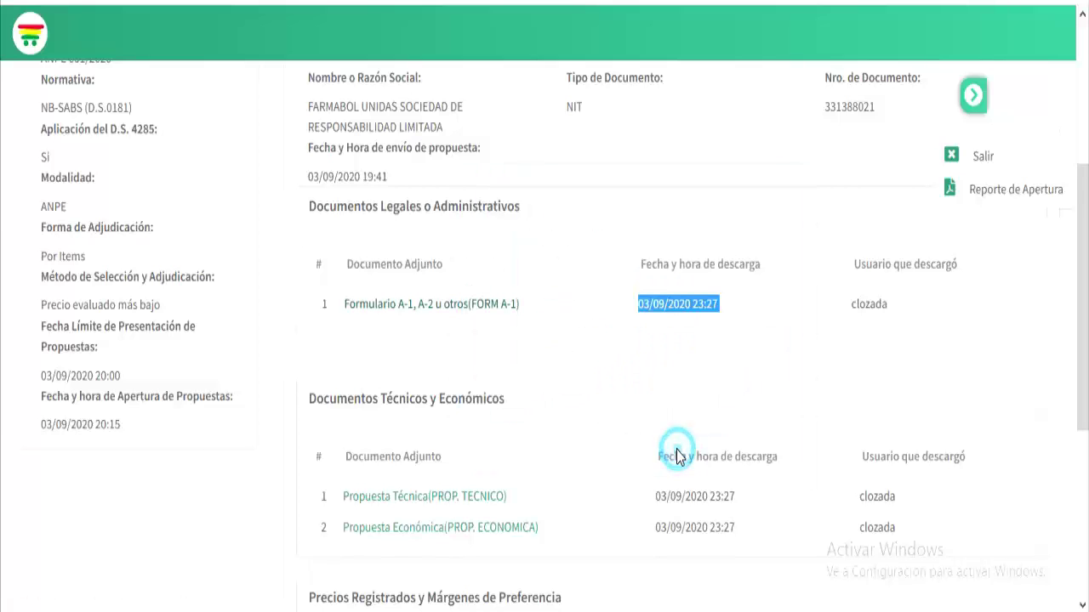
Review the download date and downloading user of Proponente 1's Formulario A-1, plus its registered prices and preference margins.
{"action": "left_click", "coordinate": [672, 332]}
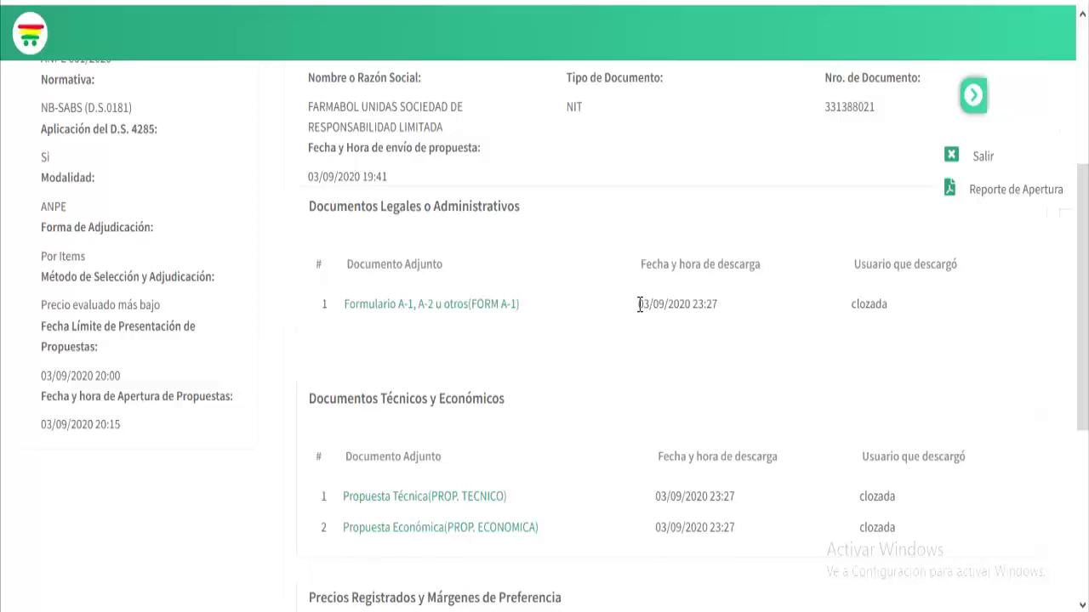
{"action": "left_click_drag", "start_coordinate": [638, 304], "coordinate": [720, 313]}
{"action": "left_click", "coordinate": [851, 311]}
{"action": "left_click_drag", "start_coordinate": [852, 313], "coordinate": [892, 318]}
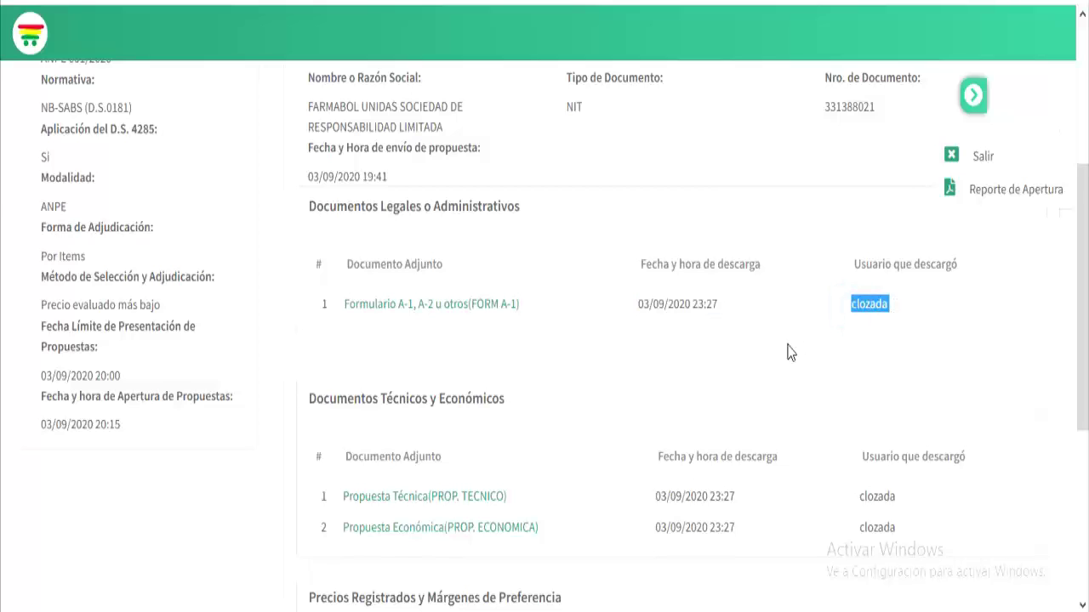
{"action": "scroll", "coordinate": [790, 352], "scroll_direction": "down", "scroll_amount": 2}
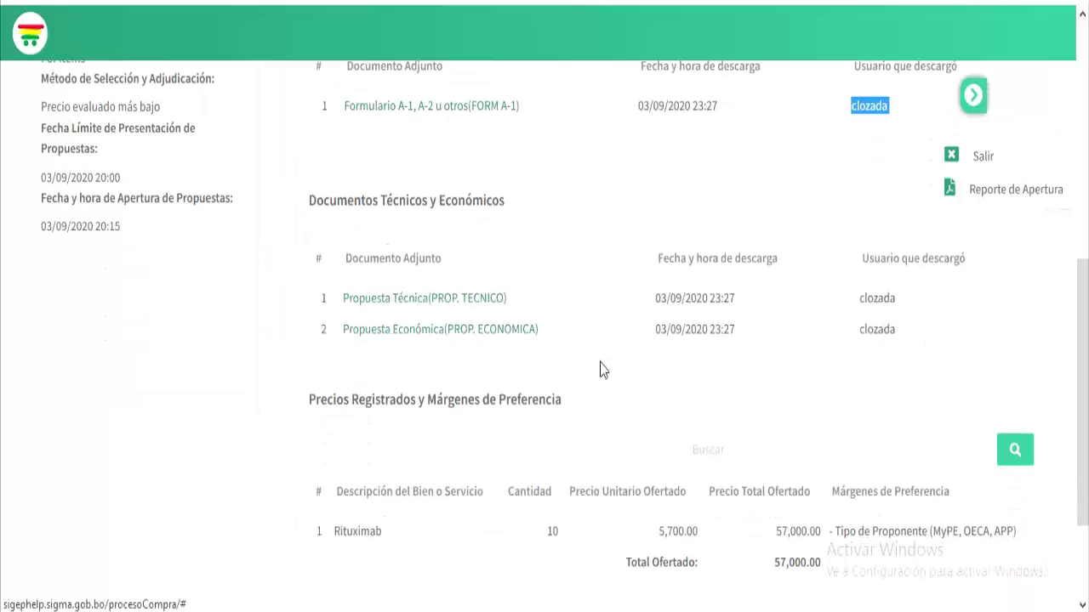
{"action": "scroll", "coordinate": [624, 393], "scroll_direction": "down", "scroll_amount": 1}
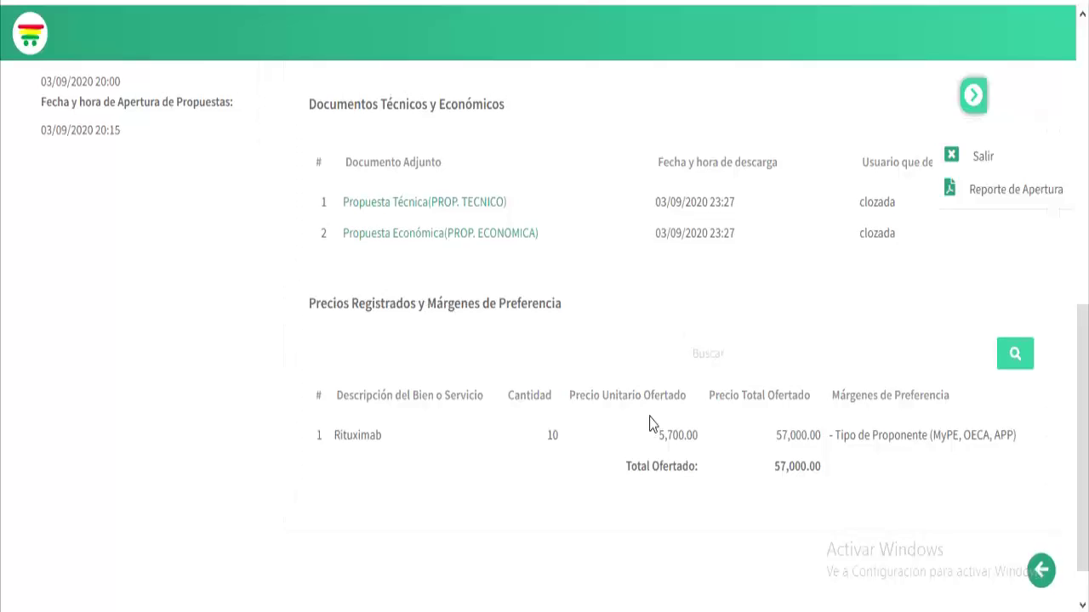
Show the Proponente 2 proposal for Rituximab and check the download date and user fields of its Formulario A-1.
{"action": "scroll", "coordinate": [649, 421], "scroll_direction": "up", "scroll_amount": 5}
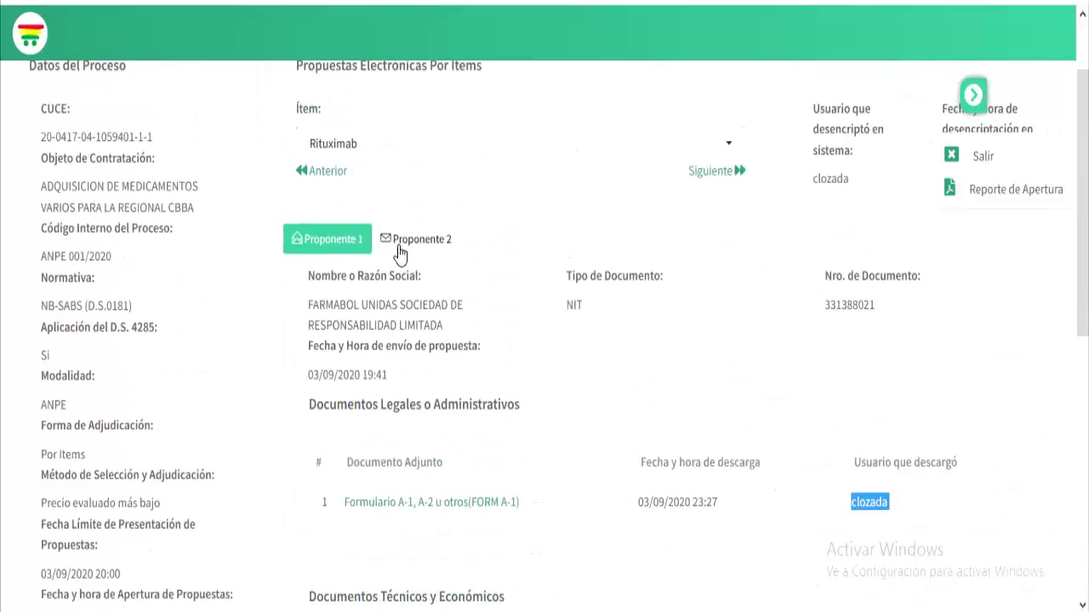
{"action": "left_click", "coordinate": [425, 247]}
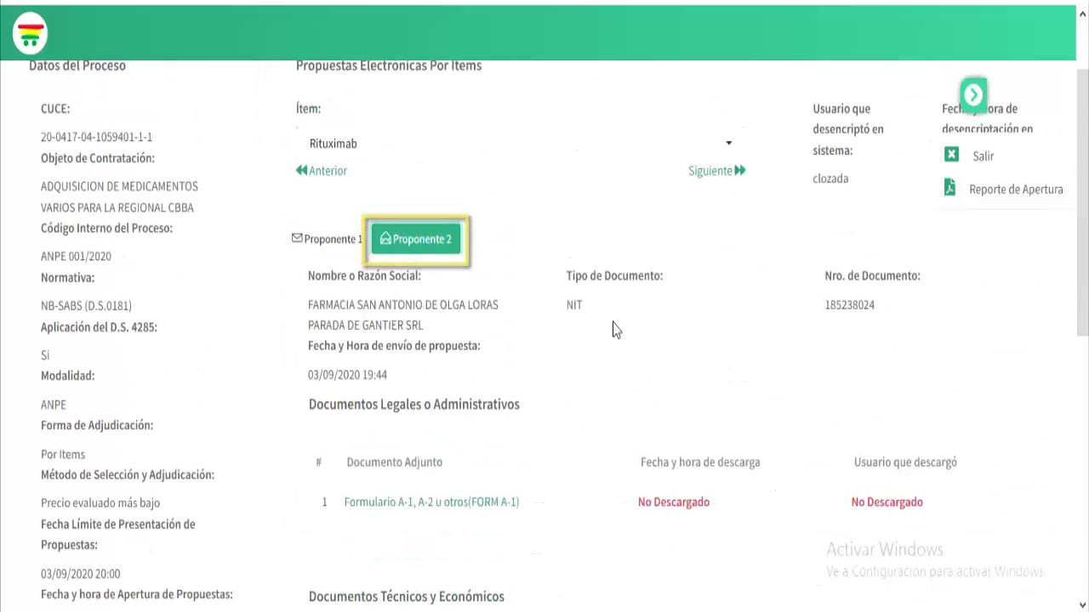
{"action": "scroll", "coordinate": [619, 329], "scroll_direction": "down", "scroll_amount": 2}
{"action": "scroll", "coordinate": [619, 330], "scroll_direction": "down", "scroll_amount": 1}
{"action": "left_click_drag", "start_coordinate": [636, 304], "coordinate": [713, 321]}
{"action": "mouse_move", "coordinate": [849, 304]}
{"action": "left_mouse_down"}
{"action": "mouse_move", "coordinate": [919, 323]}
{"action": "mouse_move", "coordinate": [902, 332]}
{"action": "left_mouse_up"}
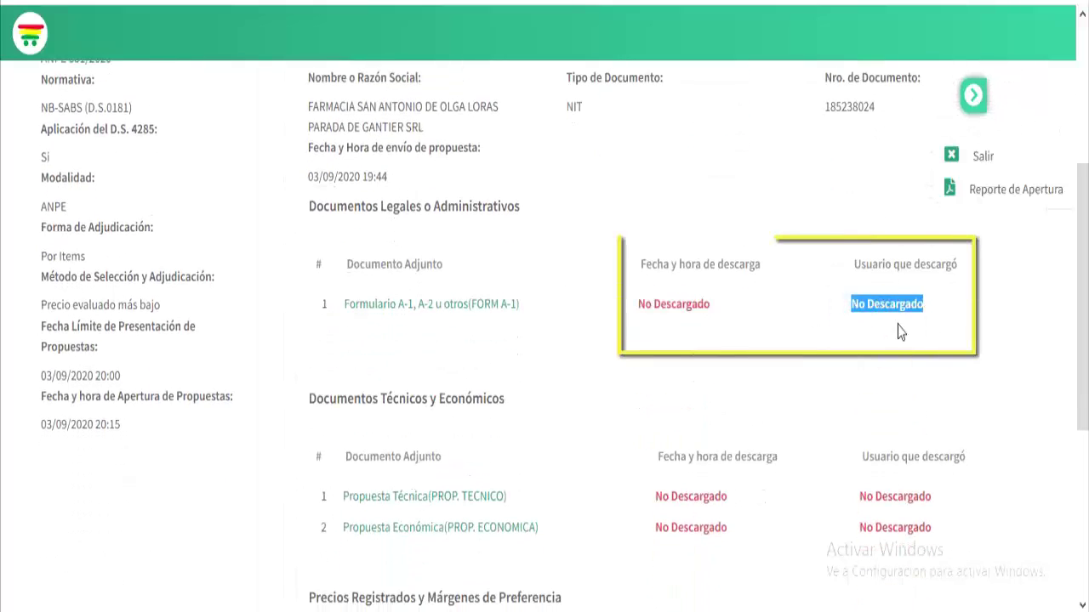
{"action": "left_click", "coordinate": [772, 337]}
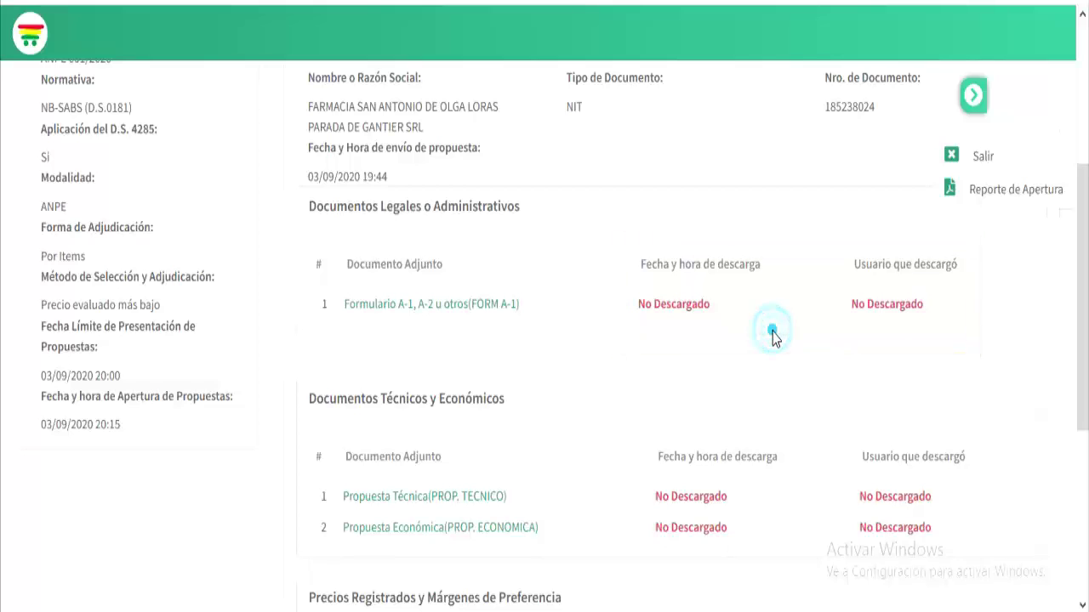
Download Proponente 2's Formulario A-1, A-2 u otros from Documentos Legales o Administrativos, choosing to save the file.
{"action": "left_click", "coordinate": [459, 308]}
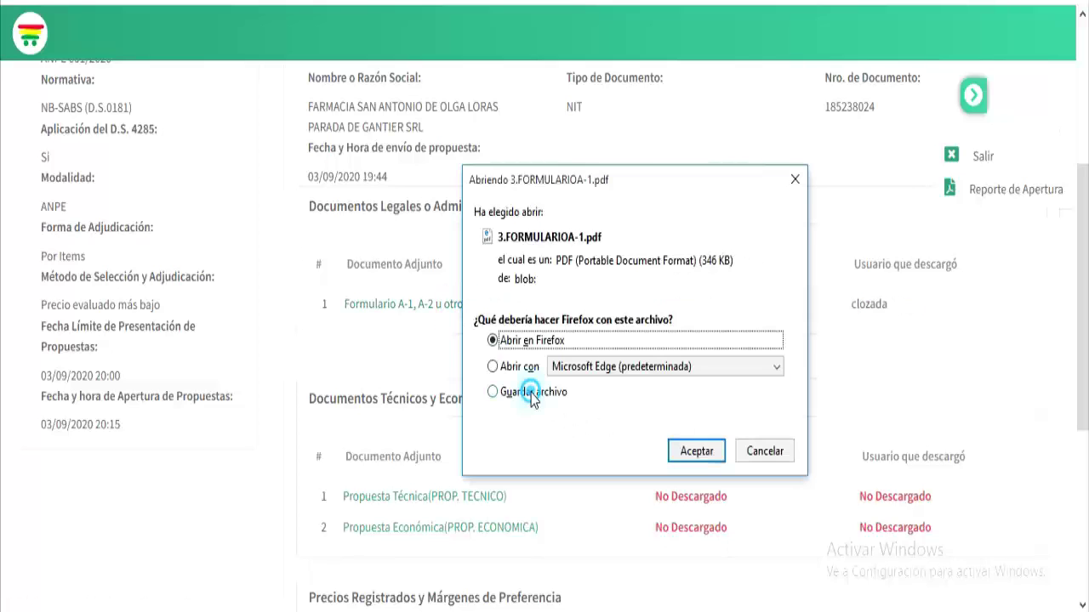
{"action": "left_click", "coordinate": [531, 392]}
{"action": "left_click", "coordinate": [680, 452]}
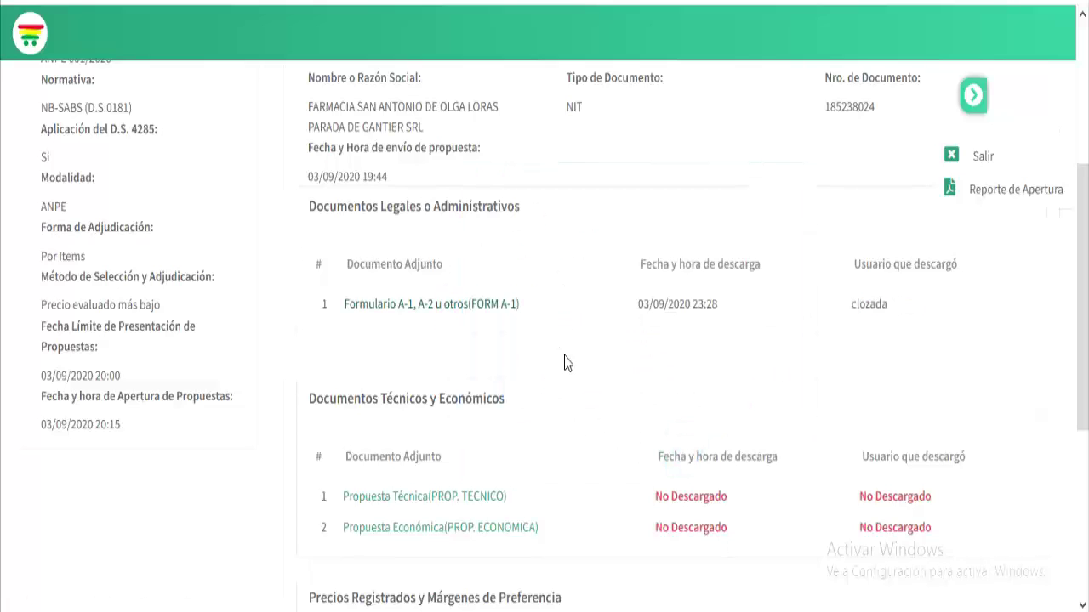
Download Proponente 2's Propuesta Técnica, choosing to save the file, and check its recorded download date and time.
{"action": "scroll", "coordinate": [561, 365], "scroll_direction": "down", "scroll_amount": 2}
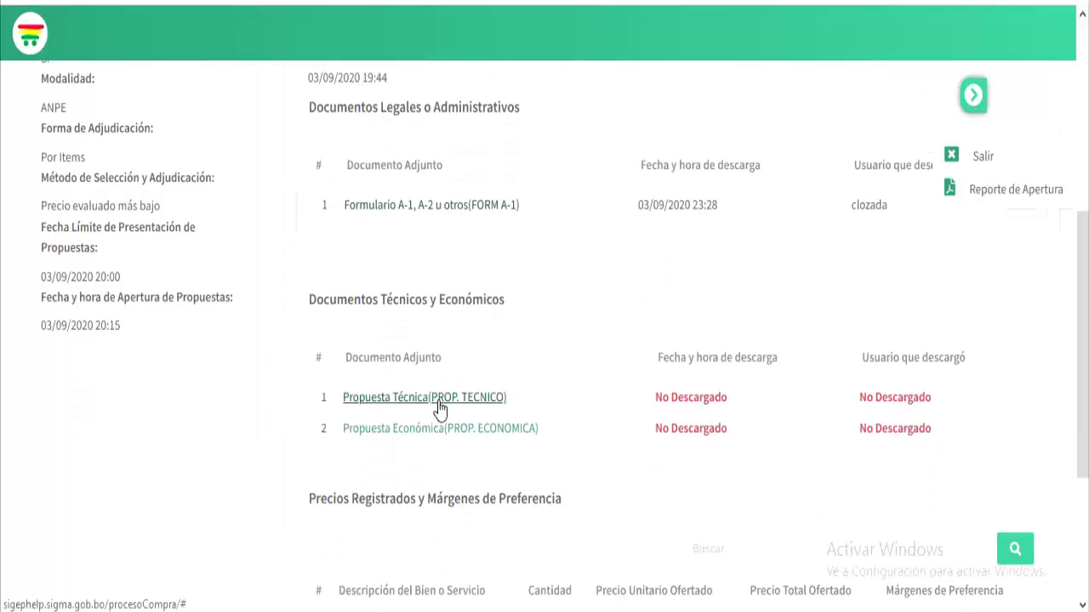
{"action": "left_click", "coordinate": [434, 400]}
{"action": "left_click", "coordinate": [535, 396]}
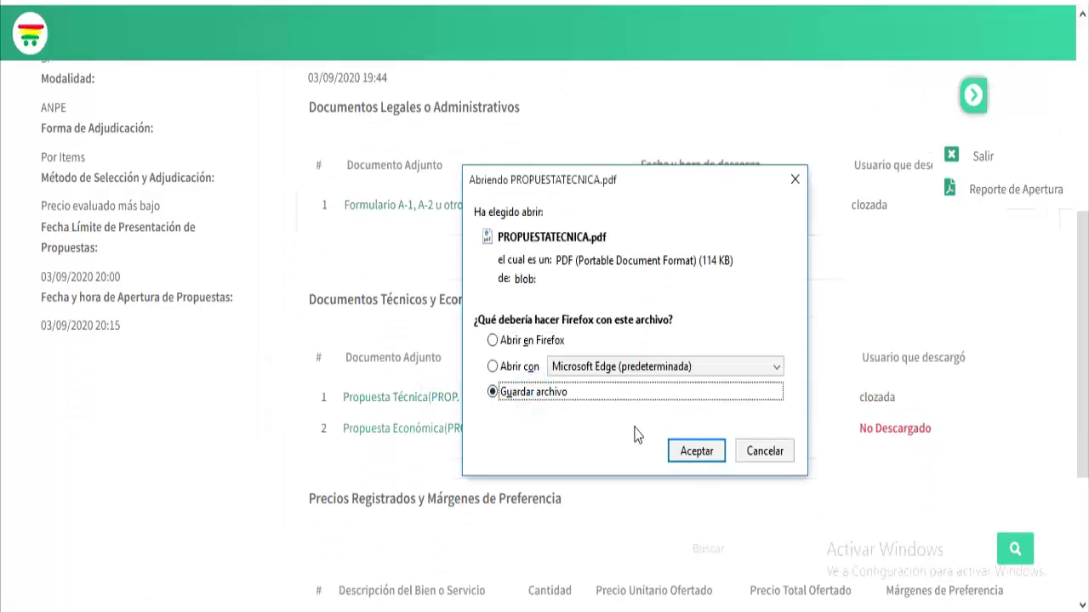
{"action": "left_click", "coordinate": [689, 454]}
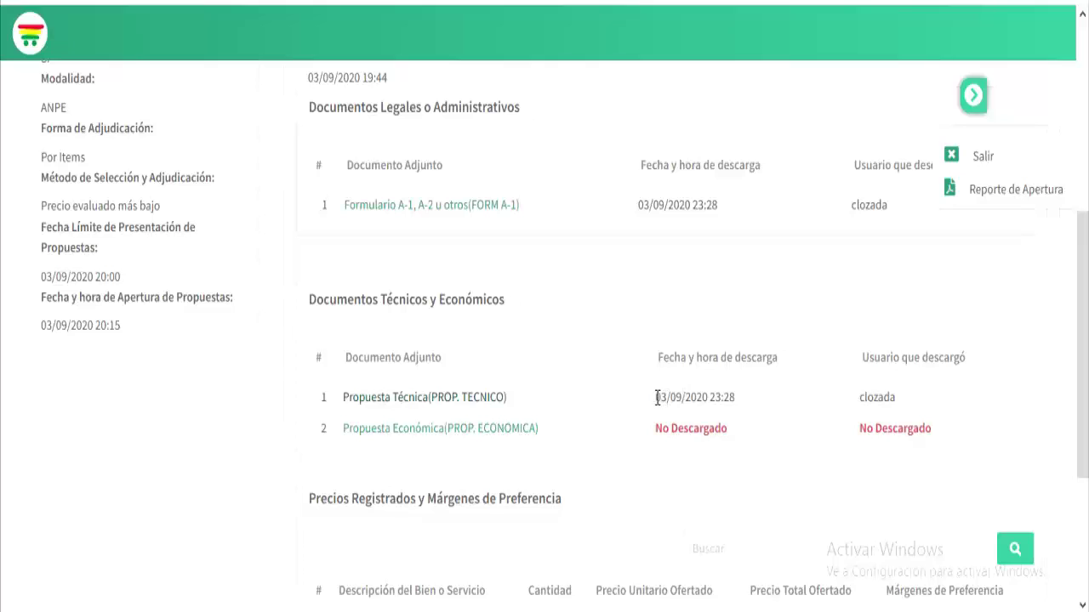
{"action": "left_click_drag", "start_coordinate": [657, 397], "coordinate": [745, 413]}
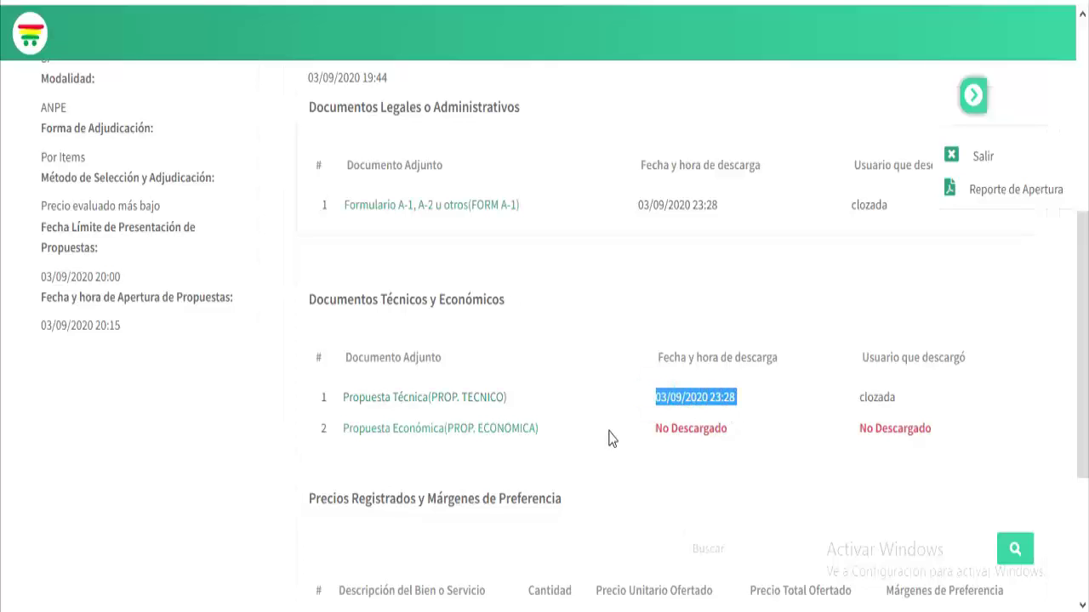
Download Proponente 2's Propuesta Económica from Documentos Técnicos y Económicos, choosing to save the file.
{"action": "left_click", "coordinate": [582, 438]}
{"action": "left_click", "coordinate": [462, 432]}
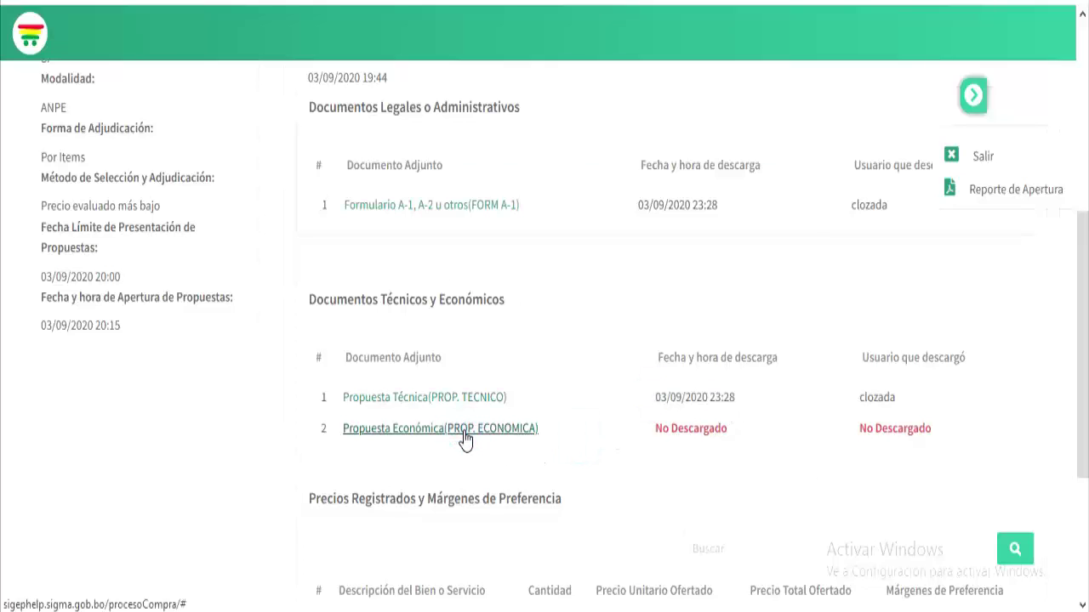
{"action": "left_click", "coordinate": [523, 392]}
{"action": "left_click", "coordinate": [695, 450]}
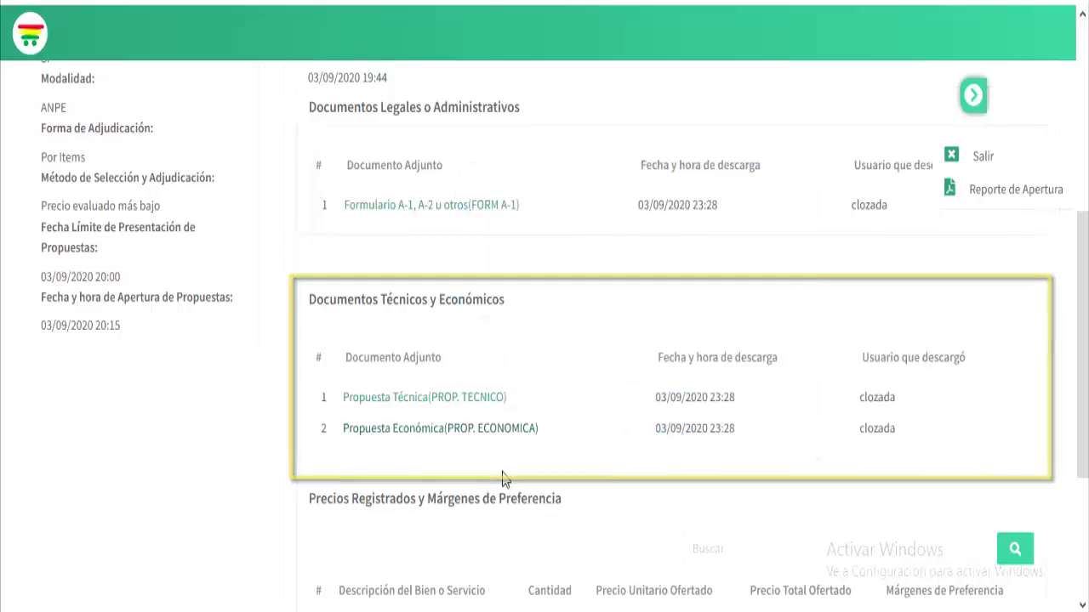
Examine Proponente 2's Precios Registrados y Márgenes de Preferencia, including the offered unit and total prices, and its bidder data.
{"action": "scroll", "coordinate": [620, 397], "scroll_direction": "down", "scroll_amount": 2}
{"action": "left_click_drag", "start_coordinate": [308, 303], "coordinate": [562, 323]}
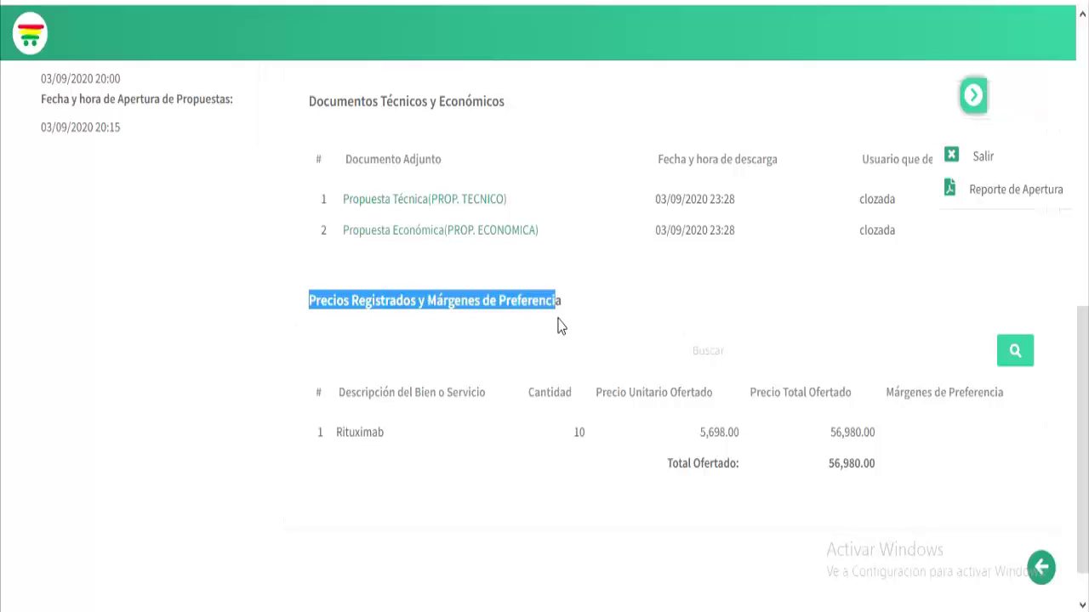
{"action": "left_click", "coordinate": [944, 432]}
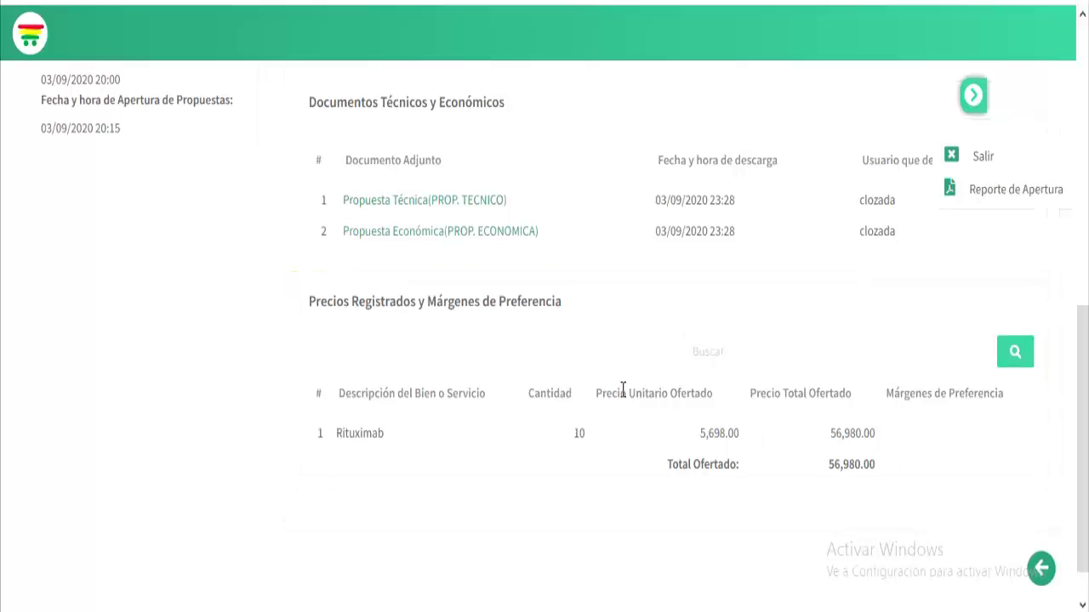
{"action": "scroll", "coordinate": [622, 393], "scroll_direction": "up", "scroll_amount": 1}
{"action": "scroll", "coordinate": [623, 398], "scroll_direction": "up", "scroll_amount": 3}
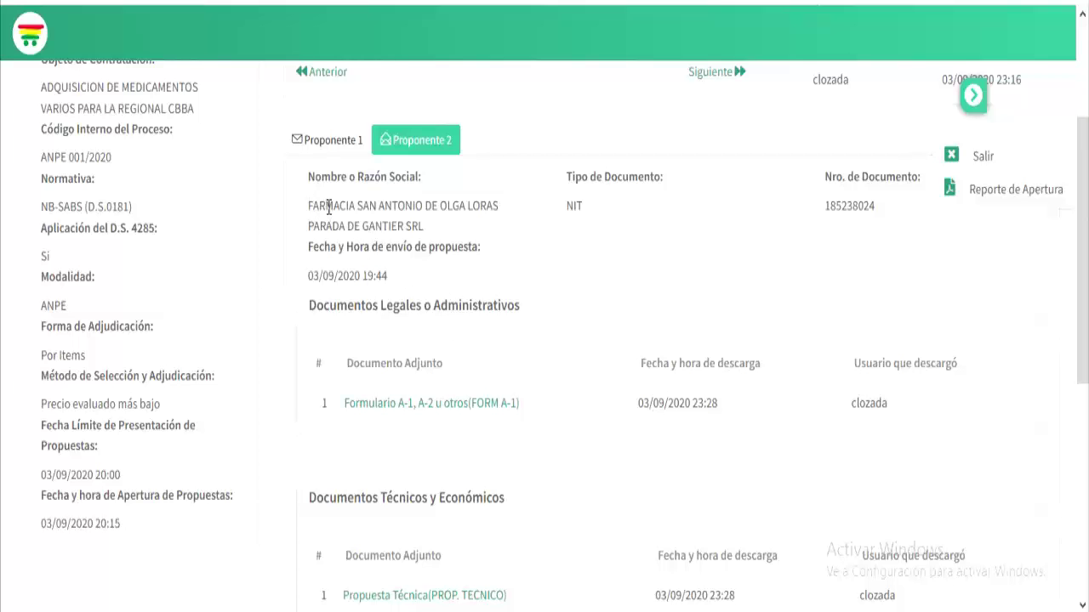
{"action": "scroll", "coordinate": [602, 323], "scroll_direction": "down", "scroll_amount": 5}
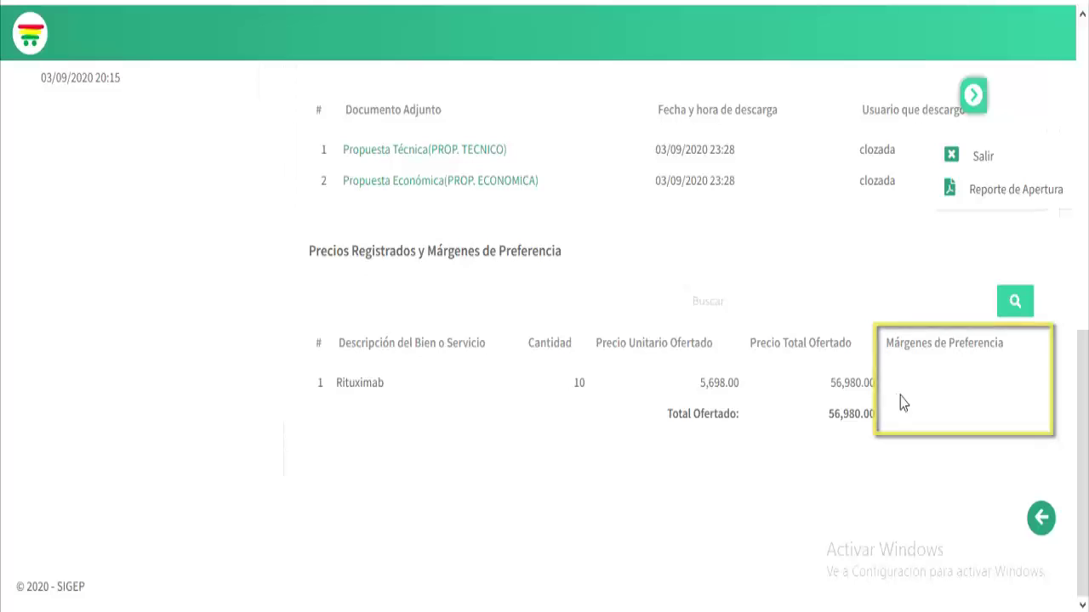
Compare the proposals for Rituximab by switching between Proponente 1 and Proponente 2, ending on Proponente 2.
{"action": "scroll", "coordinate": [675, 264], "scroll_direction": "up", "scroll_amount": 10}
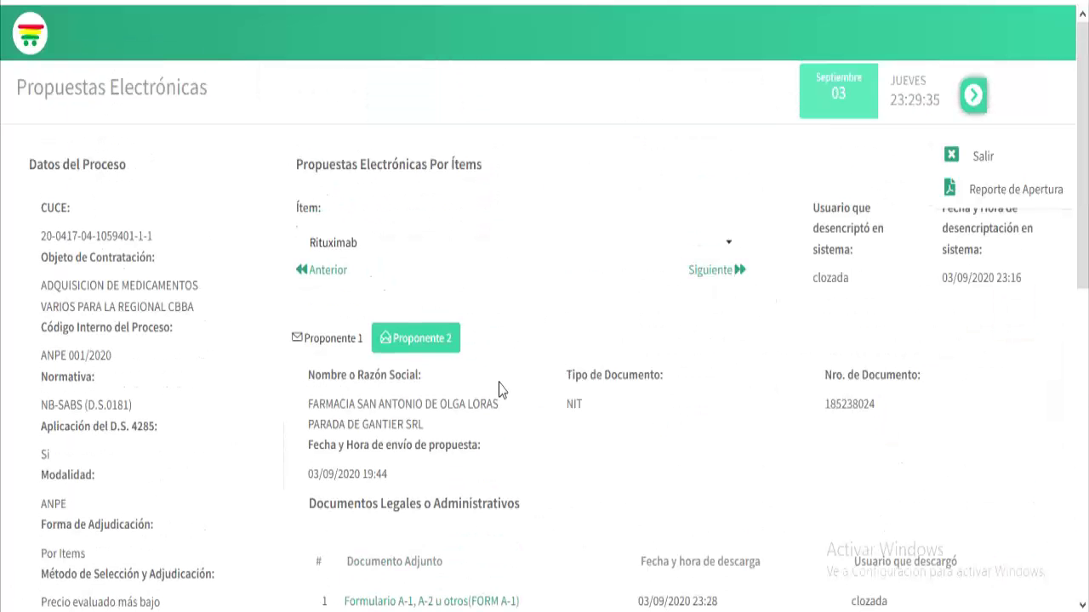
{"action": "left_click", "coordinate": [336, 338]}
{"action": "left_click", "coordinate": [423, 338]}
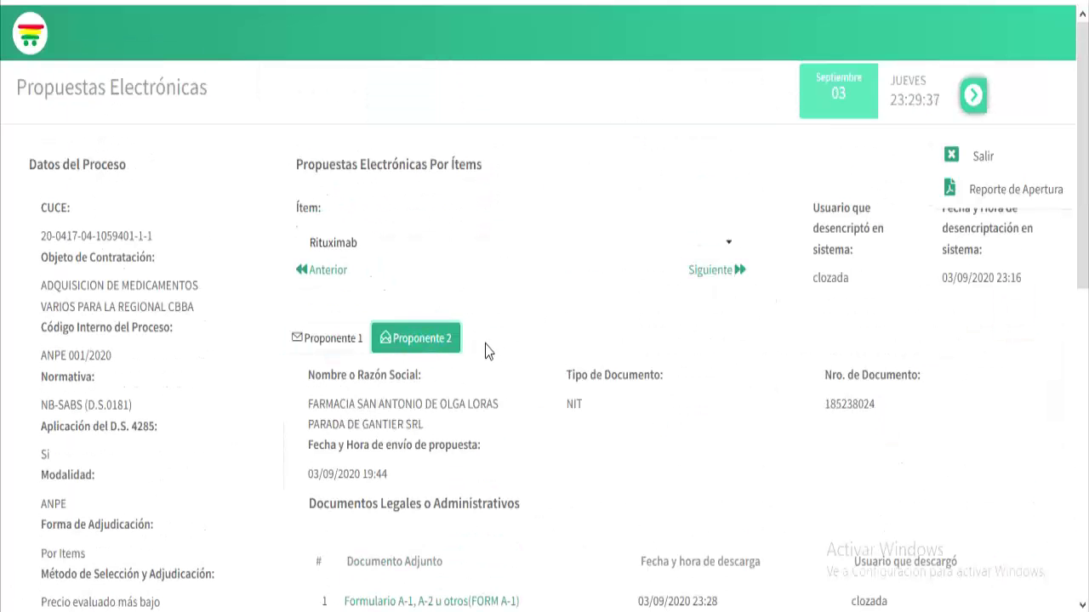
{"action": "left_click", "coordinate": [341, 345]}
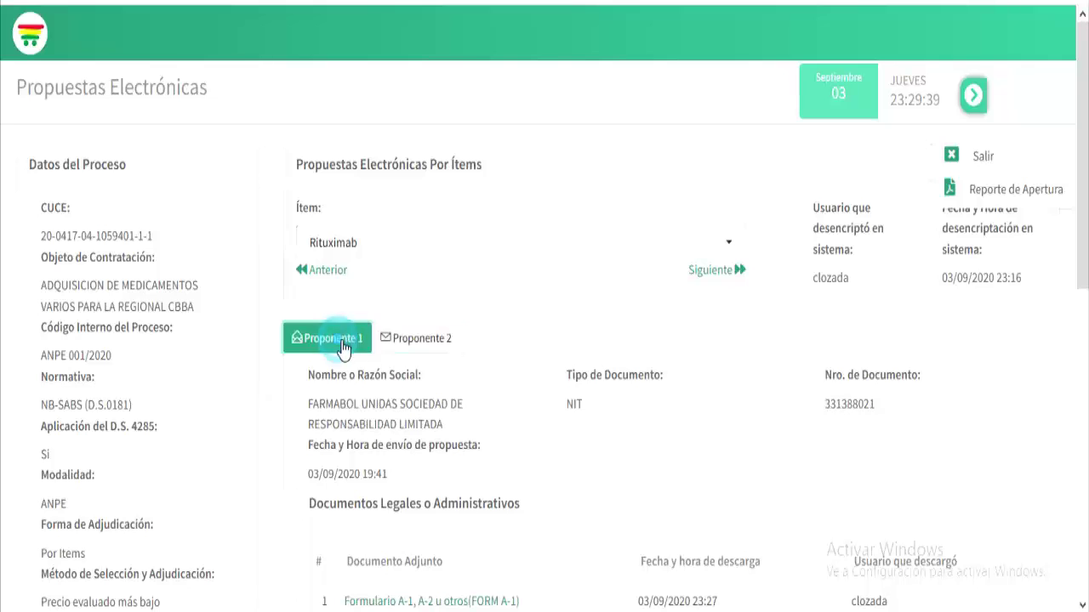
{"action": "left_click", "coordinate": [390, 342]}
Select the item Solucion ringe de lactato and review Proponente 1's bidder data and attached documents.
{"action": "left_click", "coordinate": [401, 243]}
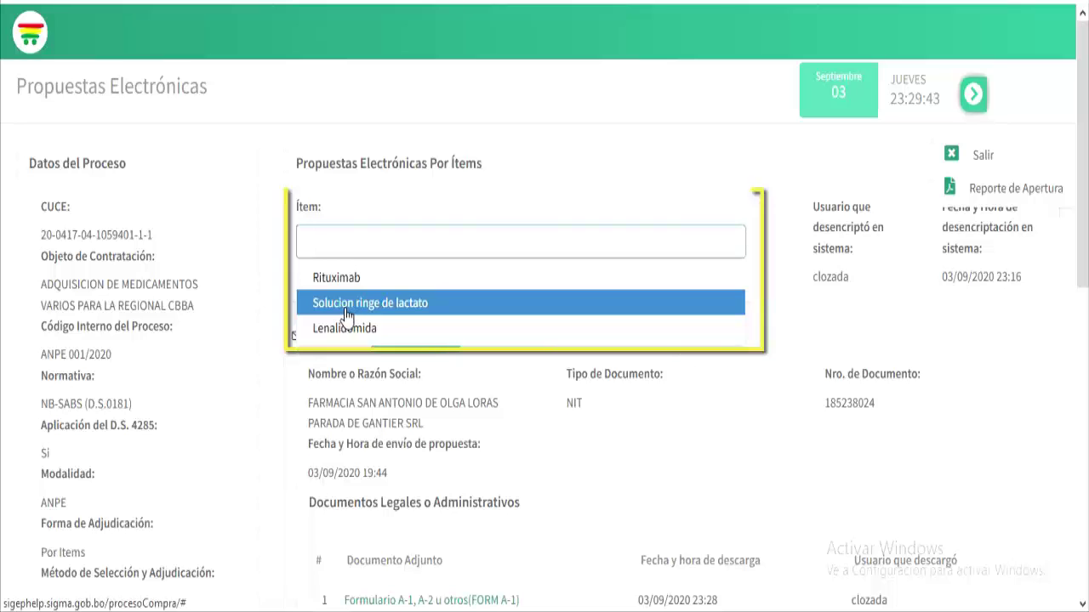
{"action": "left_click", "coordinate": [408, 306]}
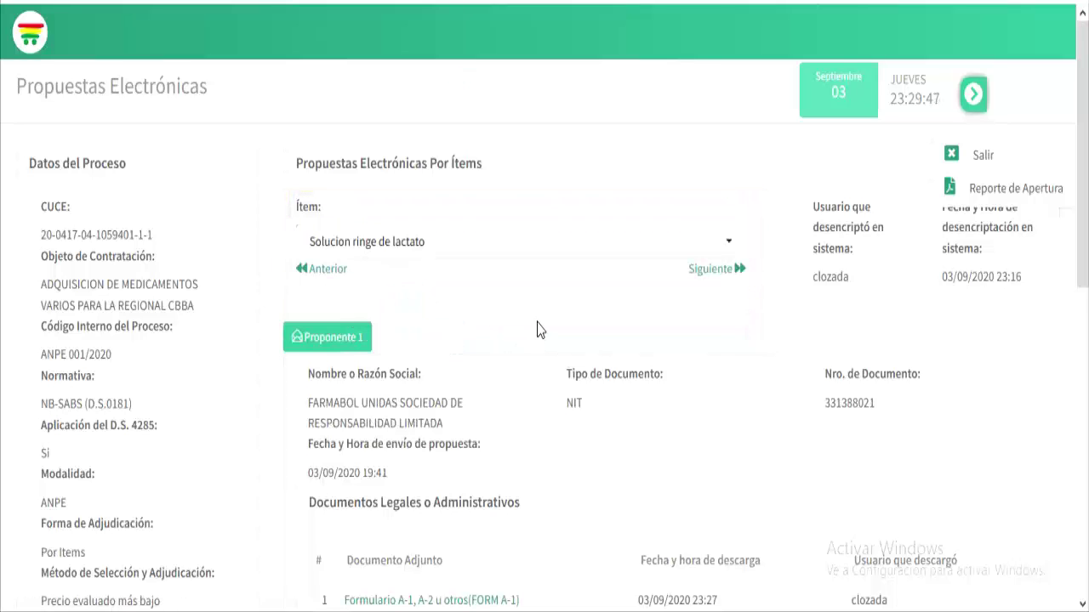
{"action": "scroll", "coordinate": [519, 324], "scroll_direction": "down", "scroll_amount": 1}
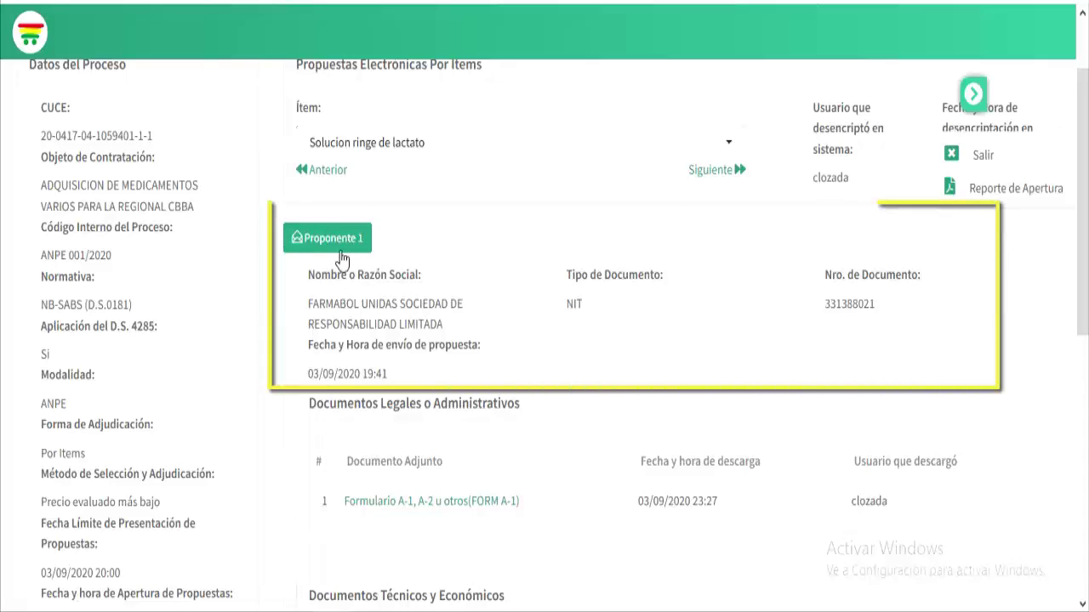
{"action": "scroll", "coordinate": [575, 325], "scroll_direction": "down", "scroll_amount": 1}
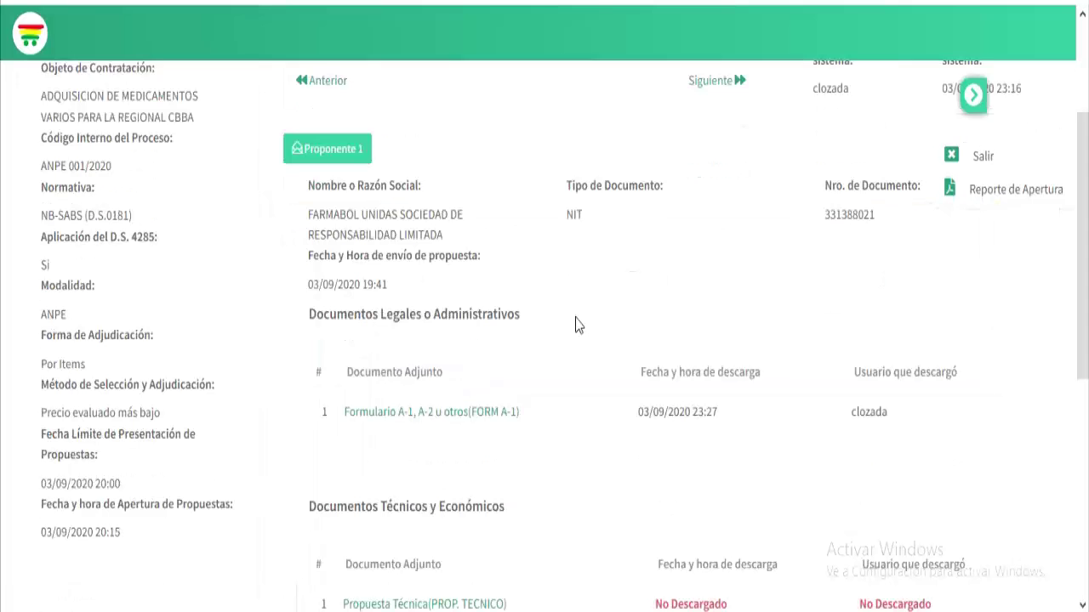
{"action": "scroll", "coordinate": [576, 325], "scroll_direction": "down", "scroll_amount": 1}
{"action": "scroll", "coordinate": [576, 324], "scroll_direction": "down", "scroll_amount": 1}
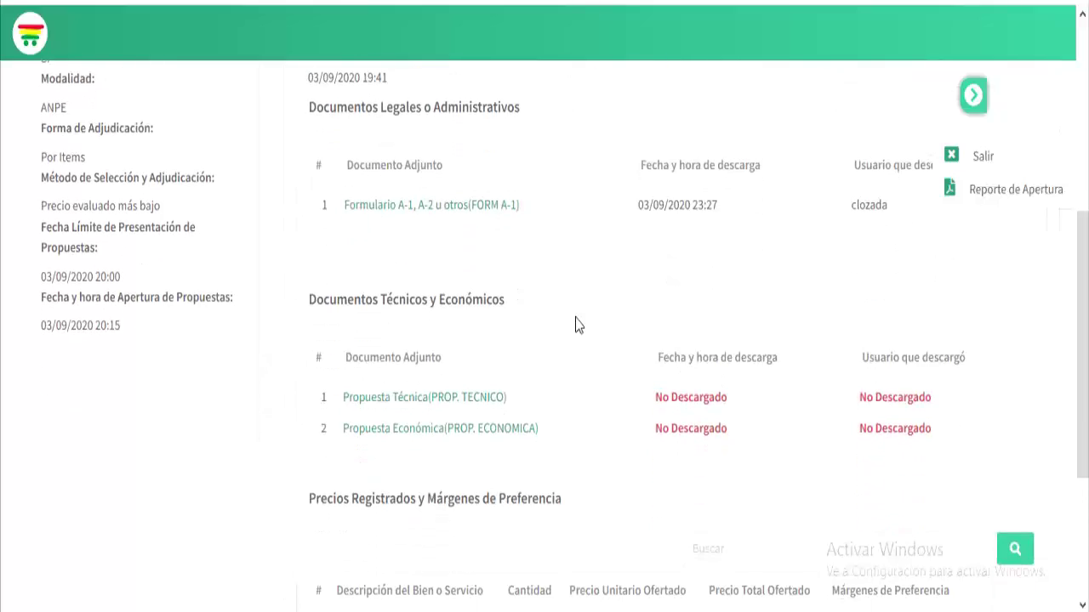
Check the download date and user recorded for Proponente 1's Formulario A-1 under Solucion ringe de lactato.
{"action": "scroll", "coordinate": [411, 208], "scroll_direction": "up", "scroll_amount": 1}
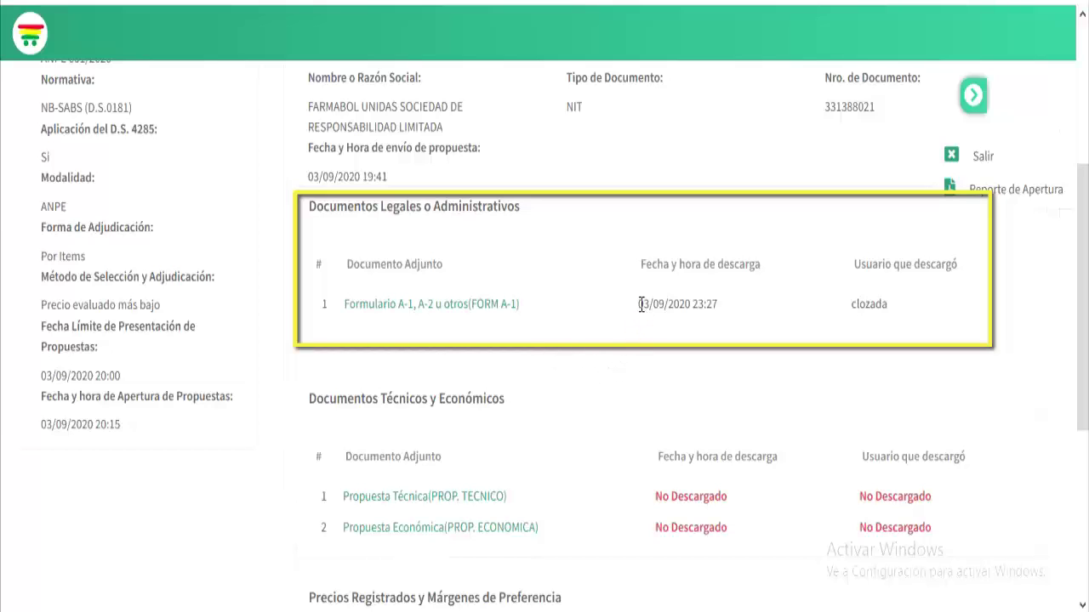
{"action": "left_click_drag", "start_coordinate": [641, 304], "coordinate": [723, 315]}
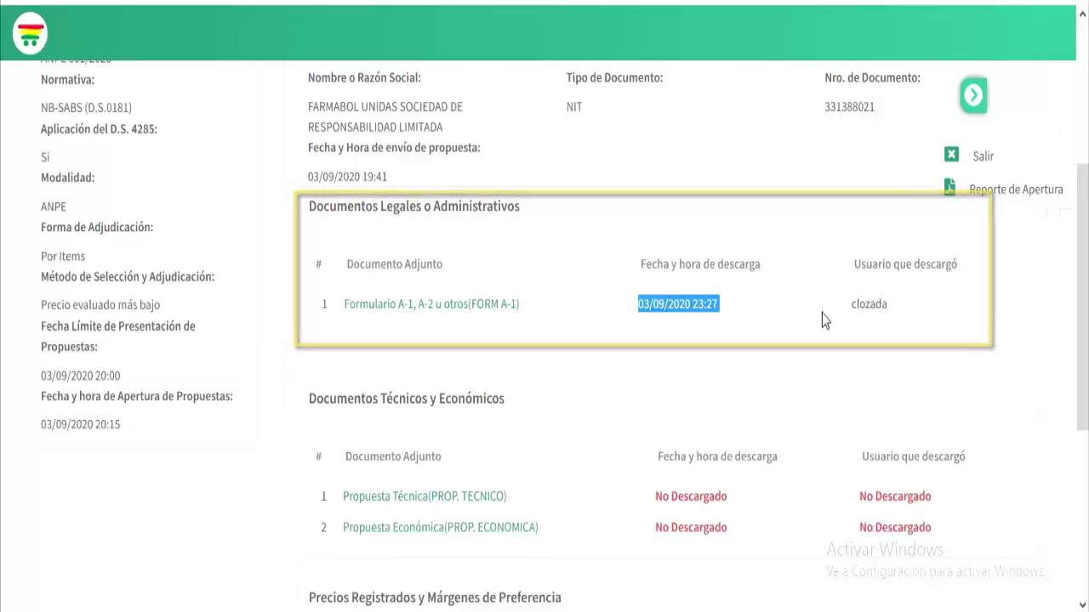
{"action": "left_click", "coordinate": [850, 316]}
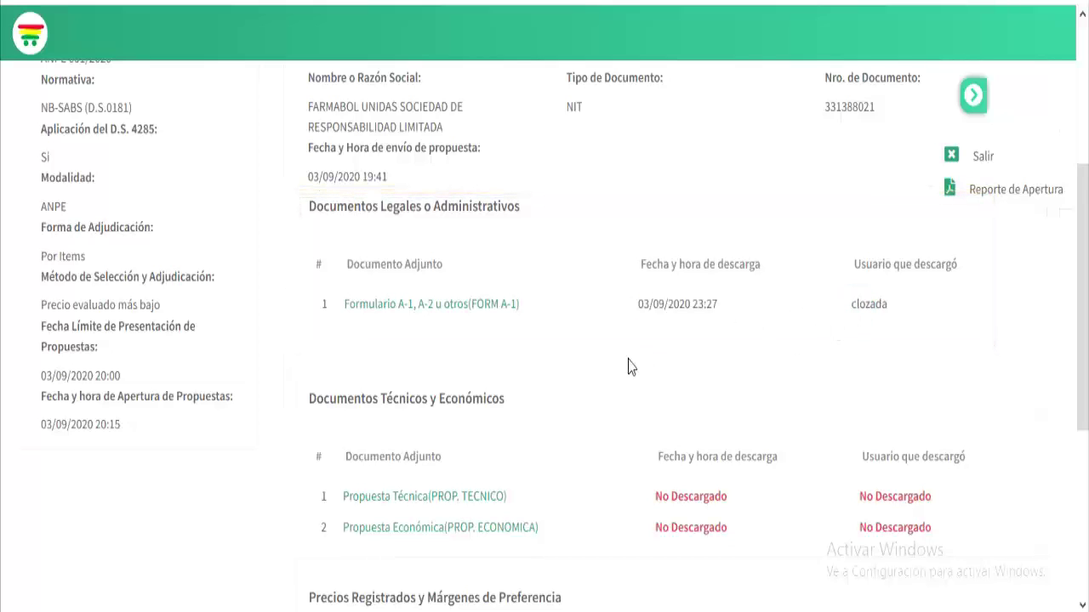
Download Proponente 1's Propuesta Técnica and Propuesta Económica for Solucion ringe de lactato, saving each as a file.
{"action": "scroll", "coordinate": [629, 366], "scroll_direction": "down", "scroll_amount": 3}
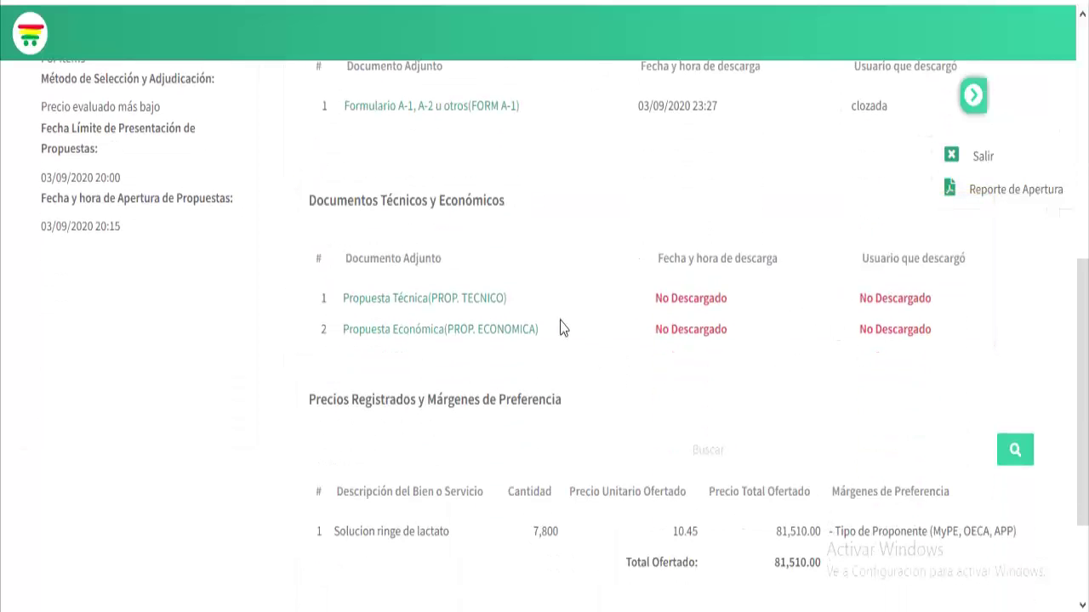
{"action": "left_click", "coordinate": [495, 297]}
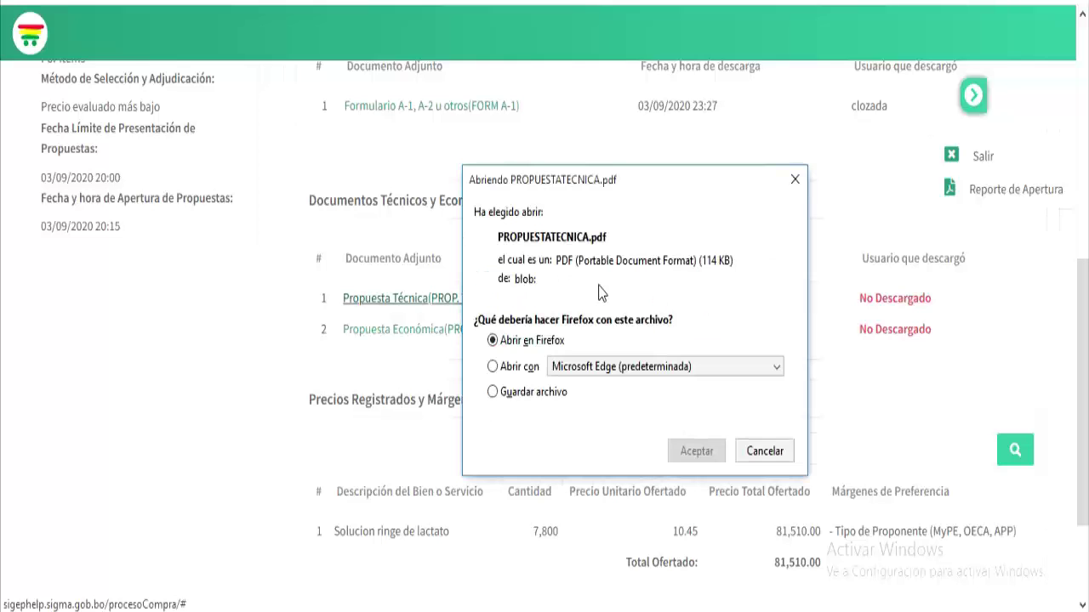
{"action": "left_click", "coordinate": [532, 394]}
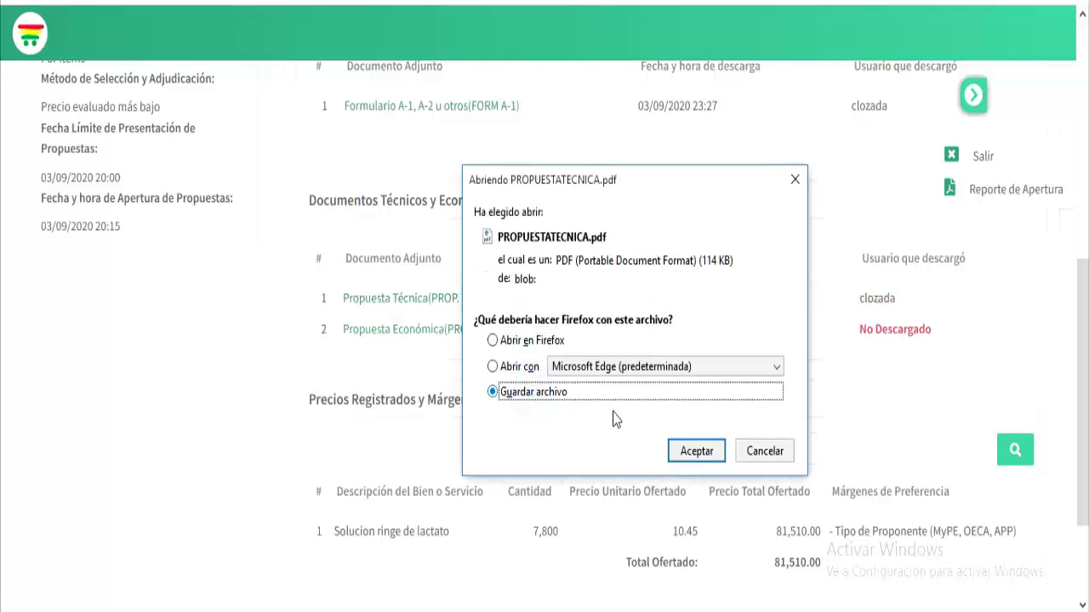
{"action": "left_click", "coordinate": [672, 451]}
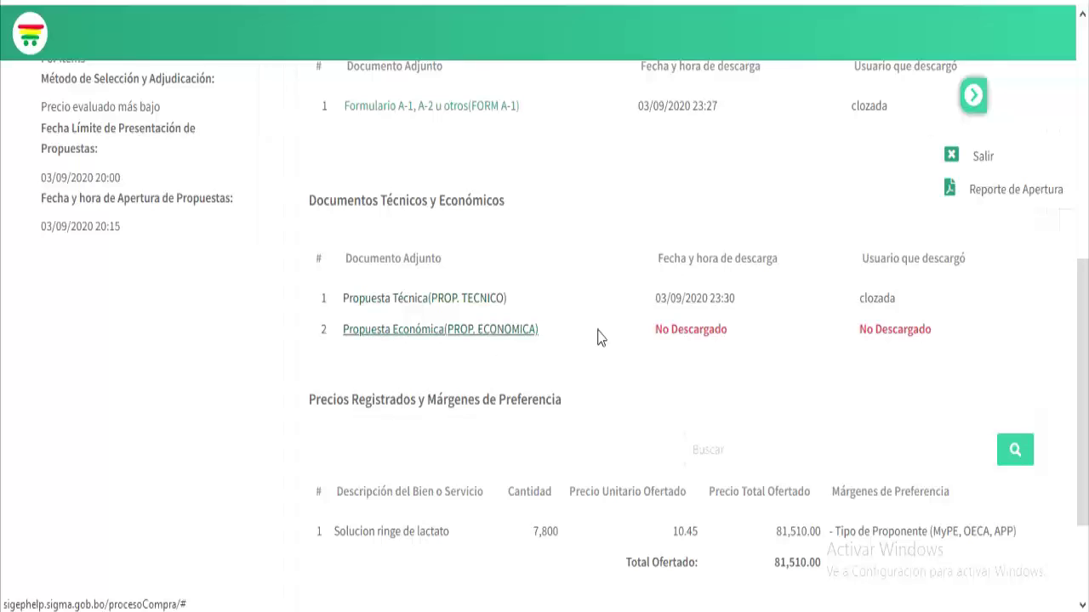
{"action": "left_click", "coordinate": [468, 340]}
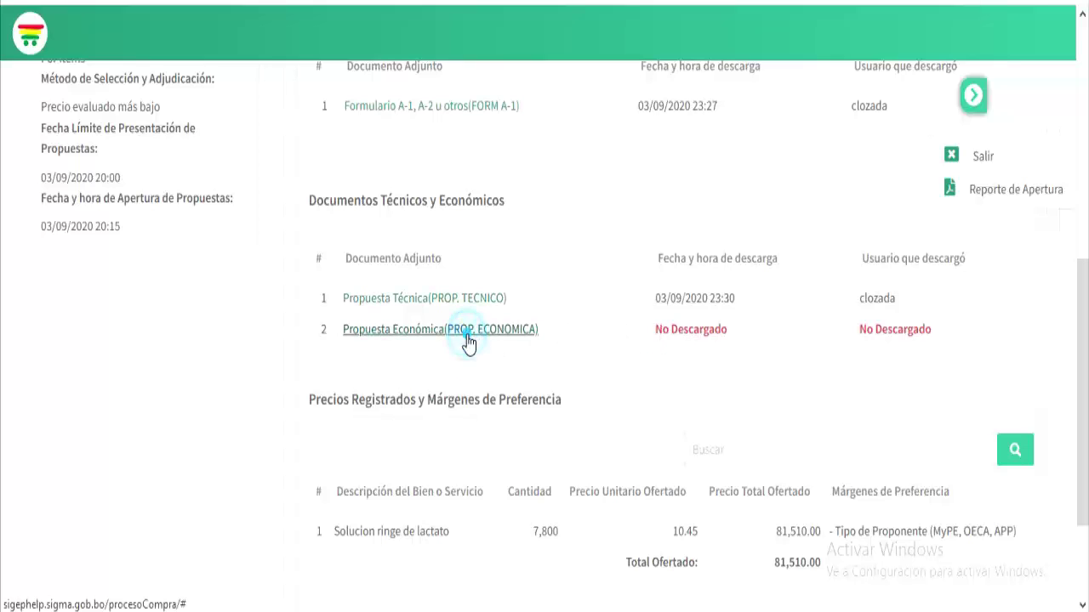
{"action": "left_click", "coordinate": [530, 394]}
{"action": "left_click", "coordinate": [698, 452]}
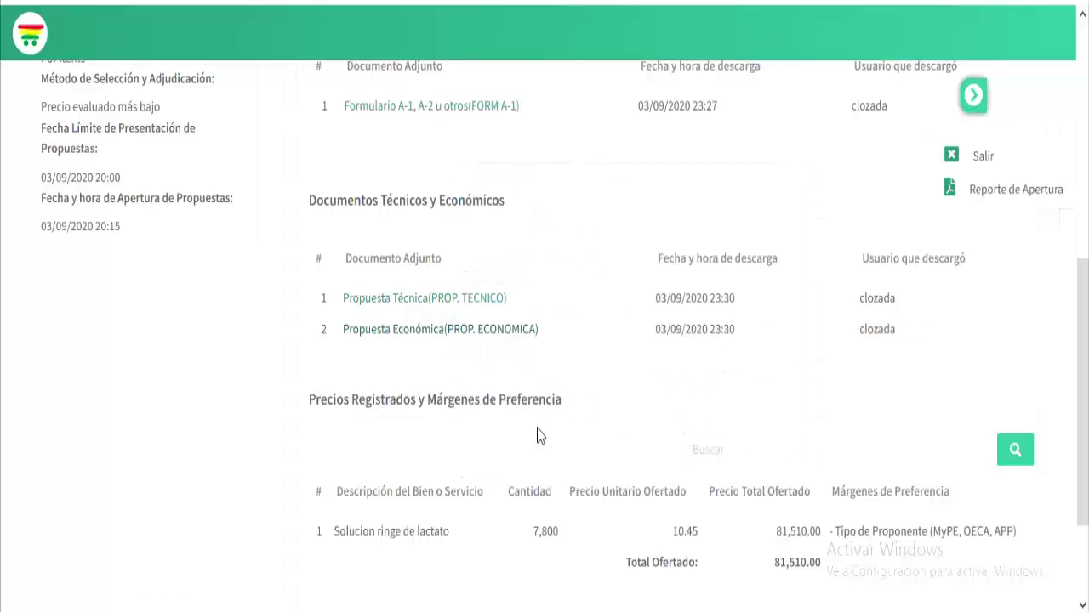
Review Proponente 1's Márgenes de Preferencia for Solucion ringe de lactato and switch to the item Lenalidomida.
{"action": "scroll", "coordinate": [536, 436], "scroll_direction": "down", "scroll_amount": 1}
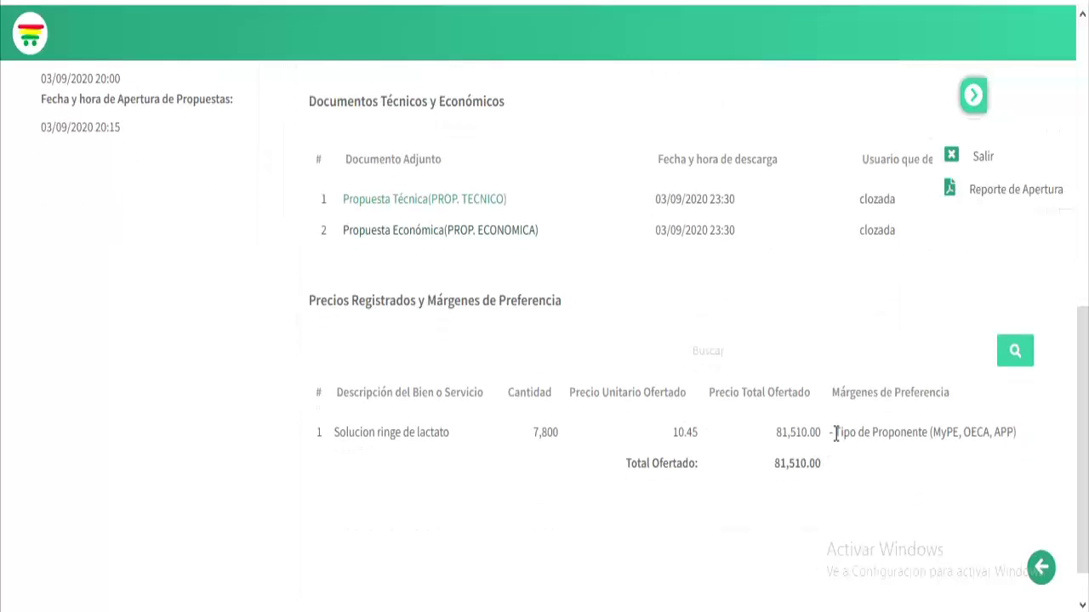
{"action": "left_click_drag", "start_coordinate": [838, 433], "coordinate": [1016, 433]}
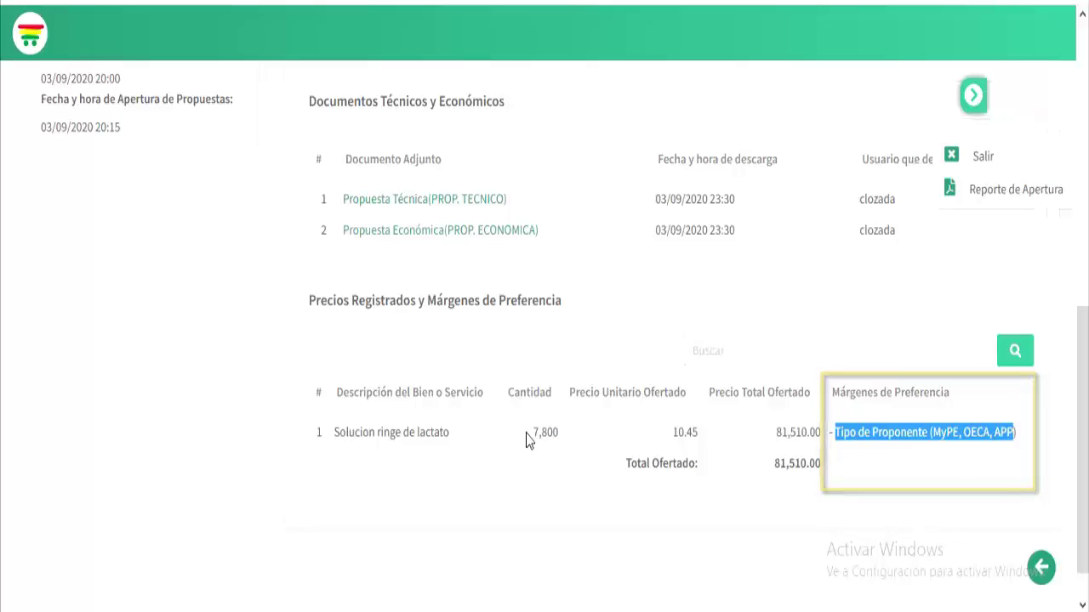
{"action": "left_click", "coordinate": [415, 243]}
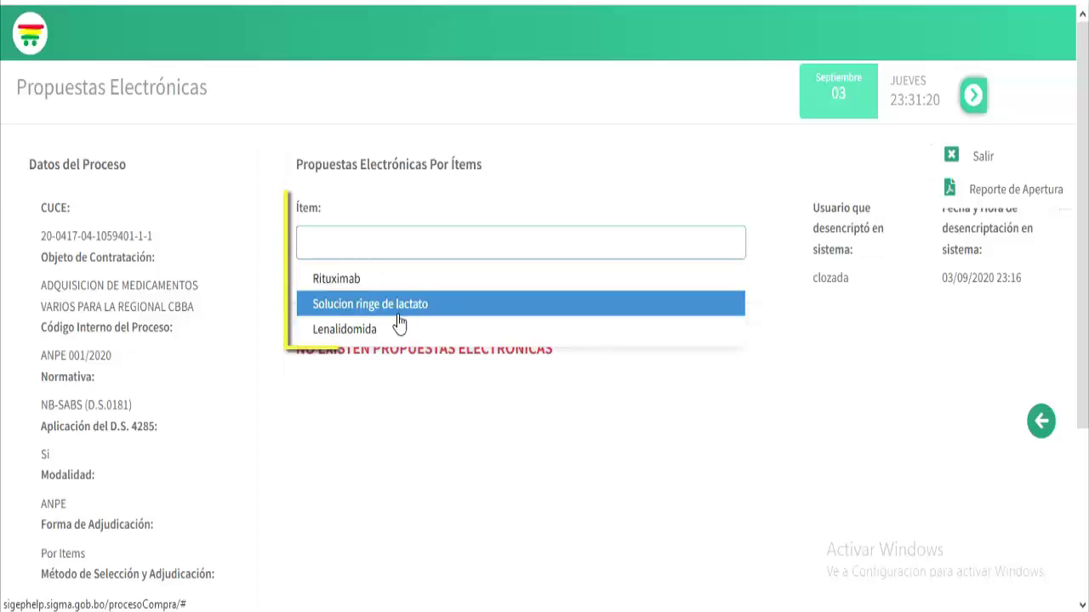
{"action": "left_click", "coordinate": [456, 373]}
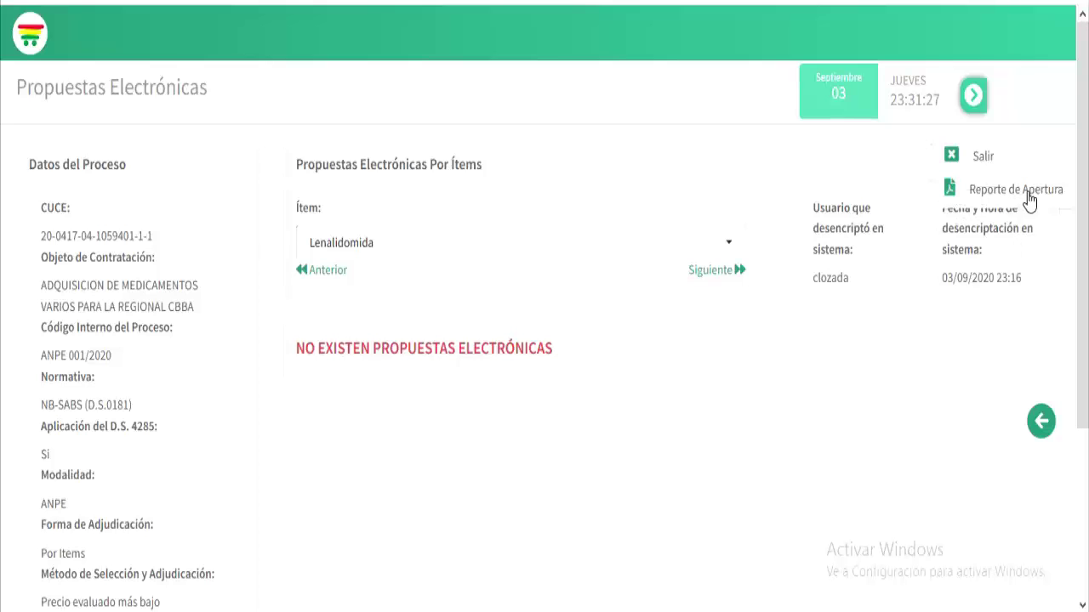
Generate the Reporte de Apertura and open the PDF in Firefox at 100% zoom.
{"action": "left_click", "coordinate": [950, 192]}
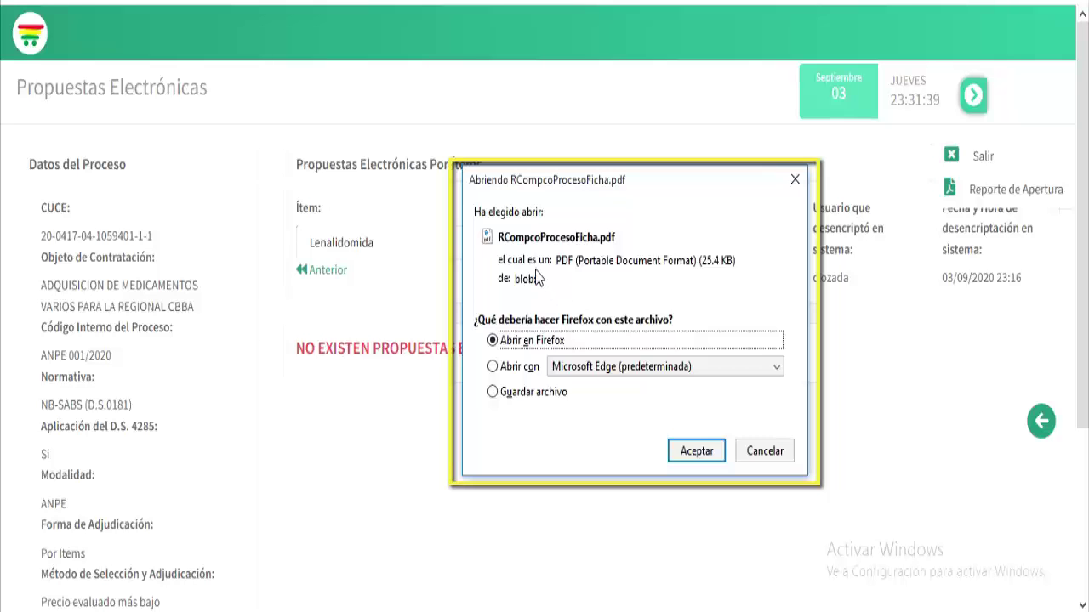
{"action": "left_click", "coordinate": [697, 453]}
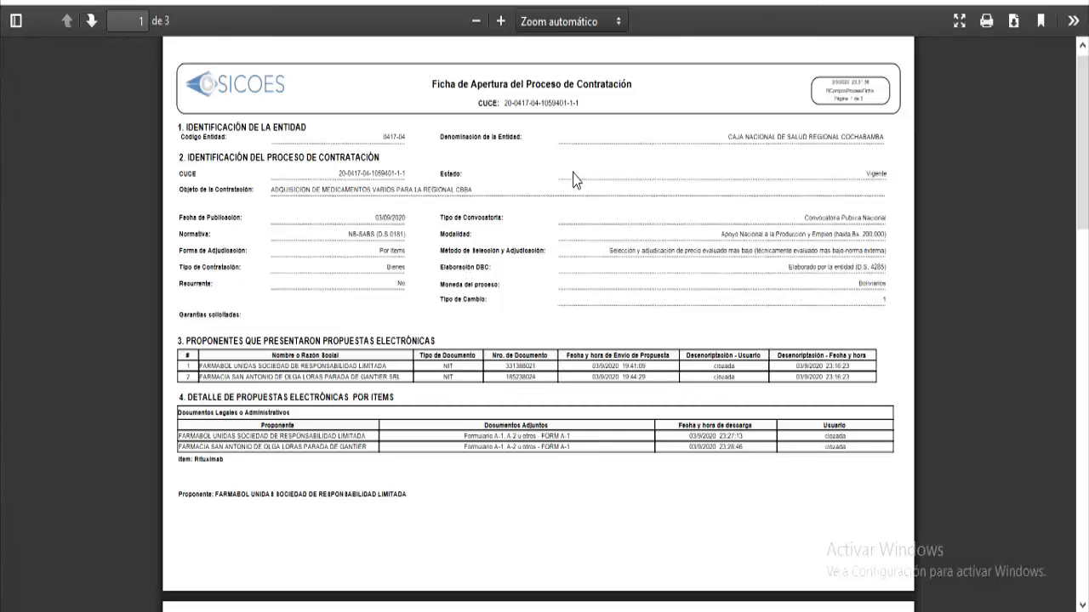
{"action": "scroll", "coordinate": [572, 177], "scroll_direction": "up", "scroll_amount": 3, "text": "ctrl"}
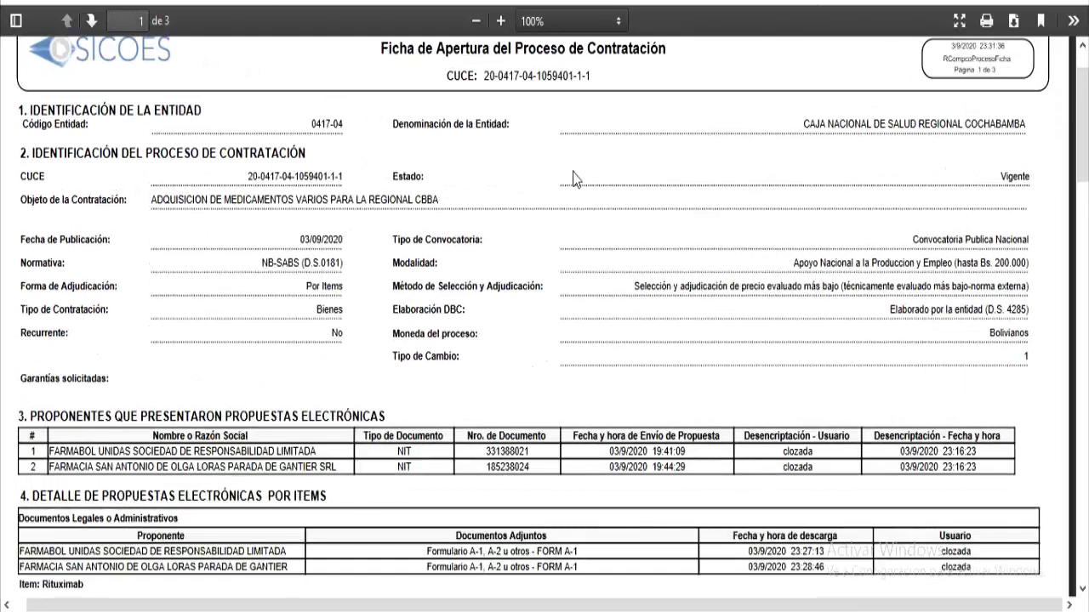
{"action": "scroll", "coordinate": [572, 176], "scroll_direction": "up", "scroll_amount": 2}
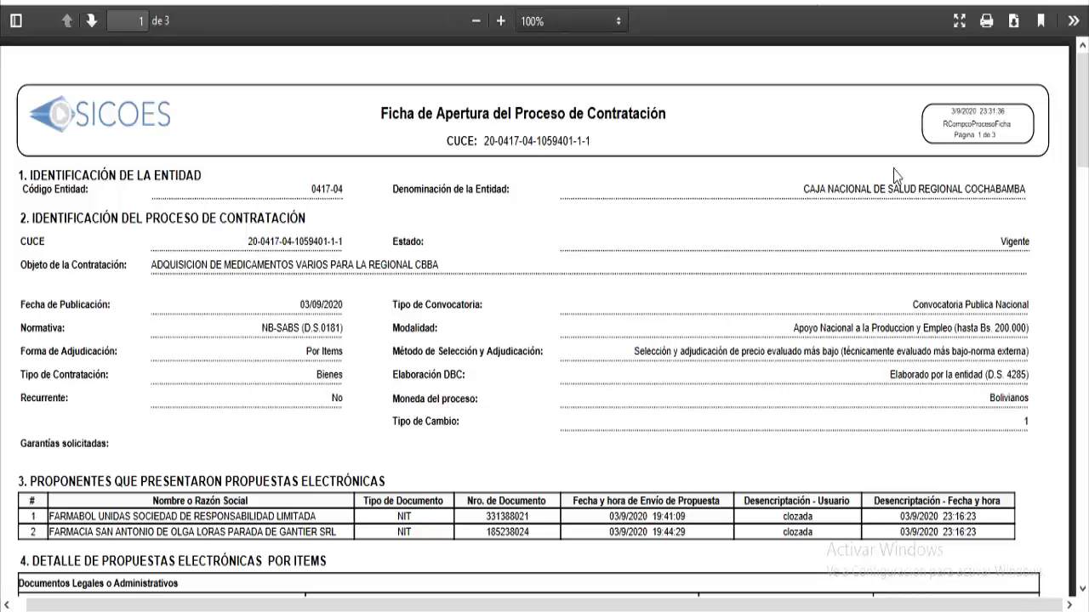
Examine the report's date and time stamp and its entity and contracting process identification sections.
{"action": "scroll", "coordinate": [311, 213], "scroll_direction": "up", "scroll_amount": 3, "text": "ctrl"}
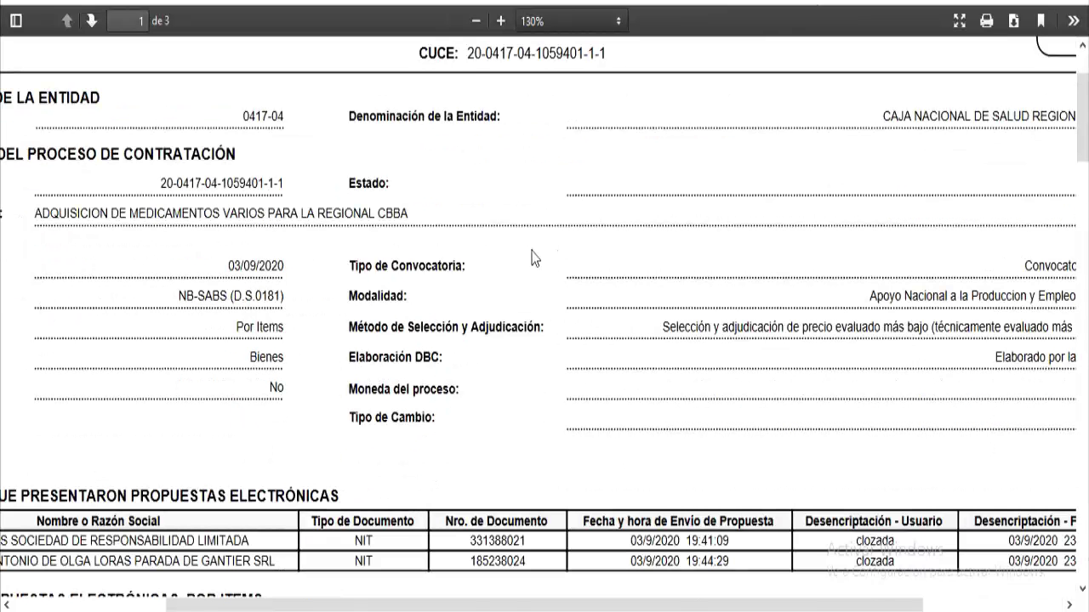
{"action": "scroll", "coordinate": [536, 602], "scroll_direction": "right", "scroll_amount": 3}
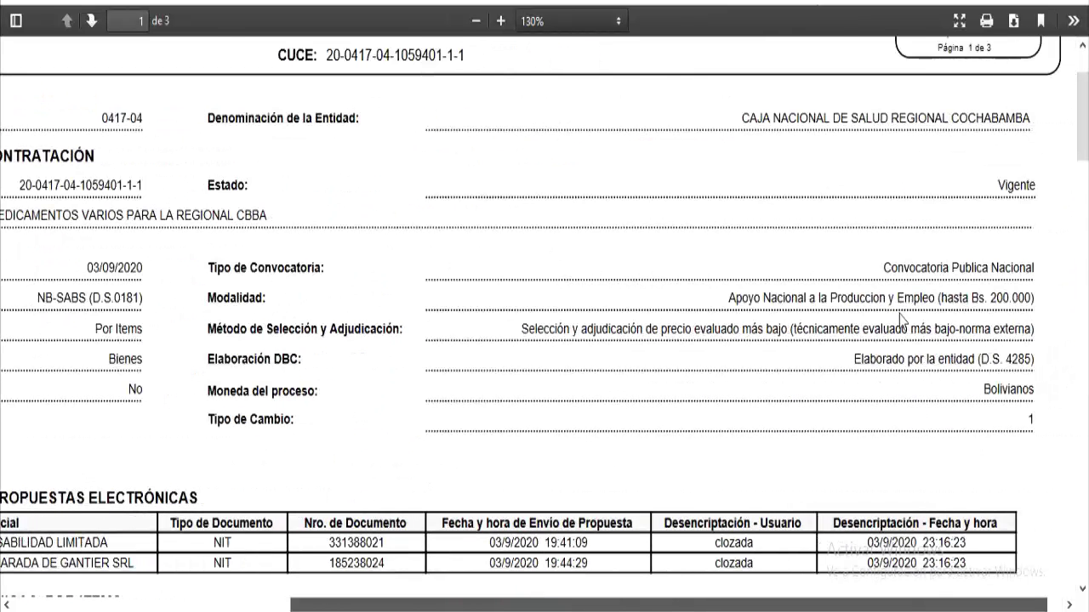
{"action": "scroll", "coordinate": [902, 304], "scroll_direction": "up", "scroll_amount": 3}
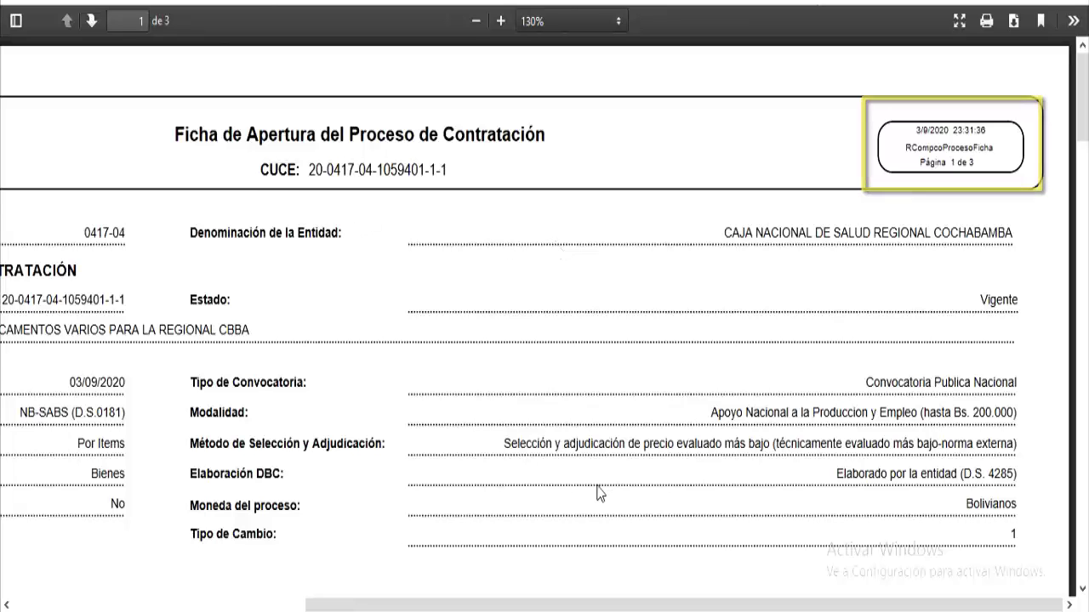
{"action": "scroll", "coordinate": [487, 323], "scroll_direction": "down", "scroll_amount": 1}
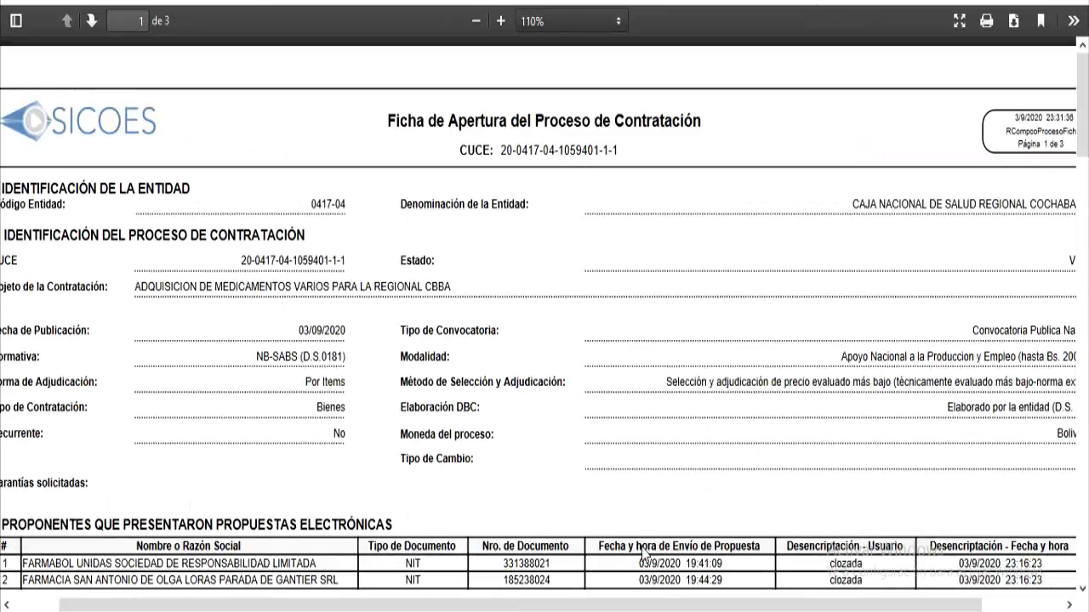
{"action": "left_click_drag", "start_coordinate": [696, 593], "coordinate": [653, 595]}
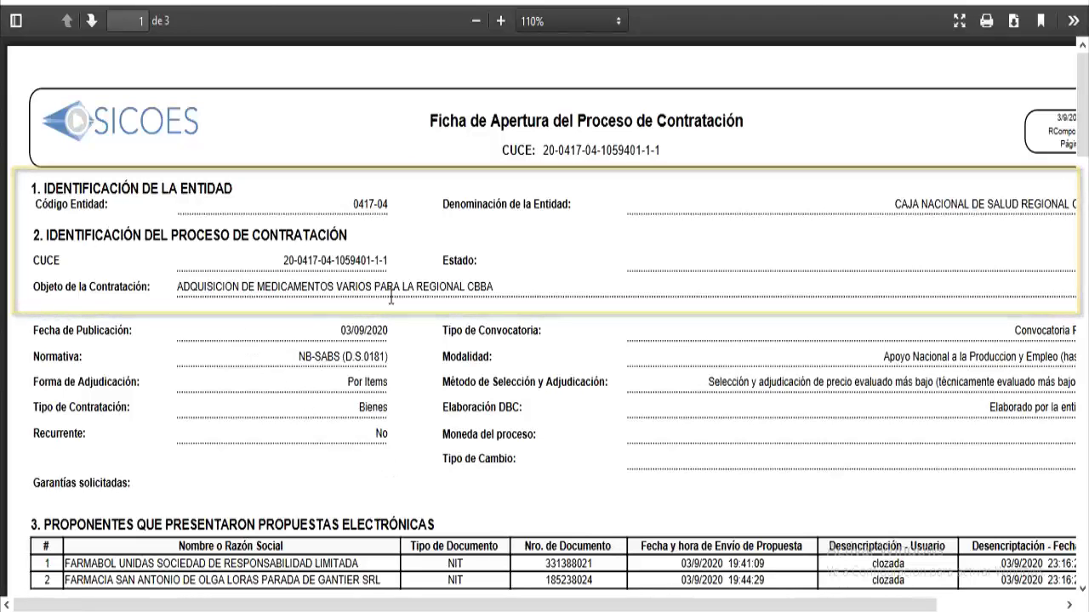
Examine section 3 of the report for the bidders, their proposal submission times, and the decryption user and date.
{"action": "scroll", "coordinate": [417, 246], "scroll_direction": "down", "scroll_amount": 5}
{"action": "scroll", "coordinate": [419, 308], "scroll_direction": "down", "scroll_amount": 1}
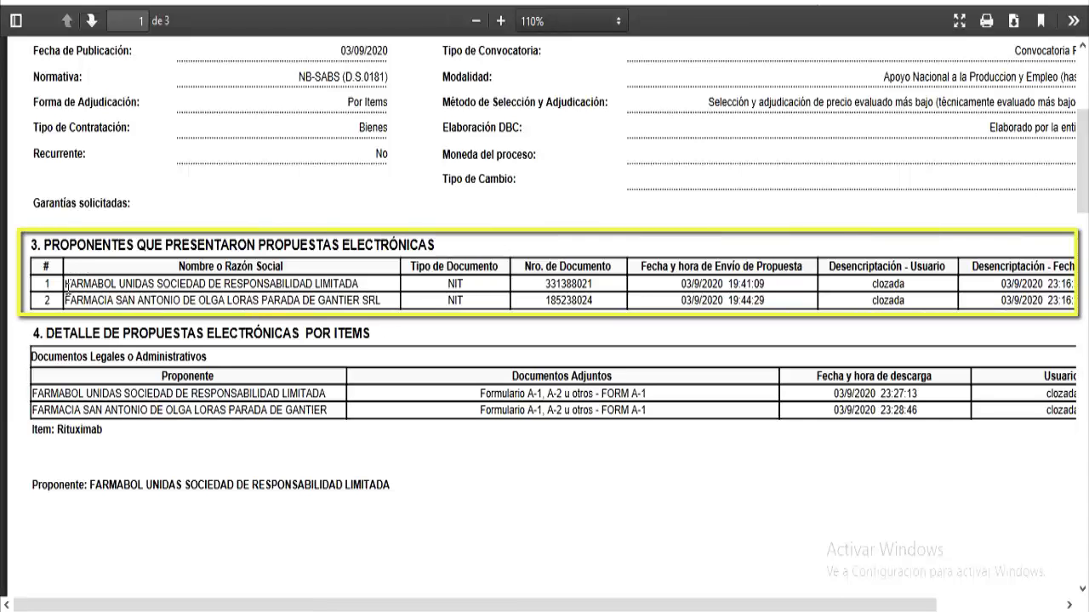
{"action": "left_click_drag", "start_coordinate": [66, 283], "coordinate": [383, 313]}
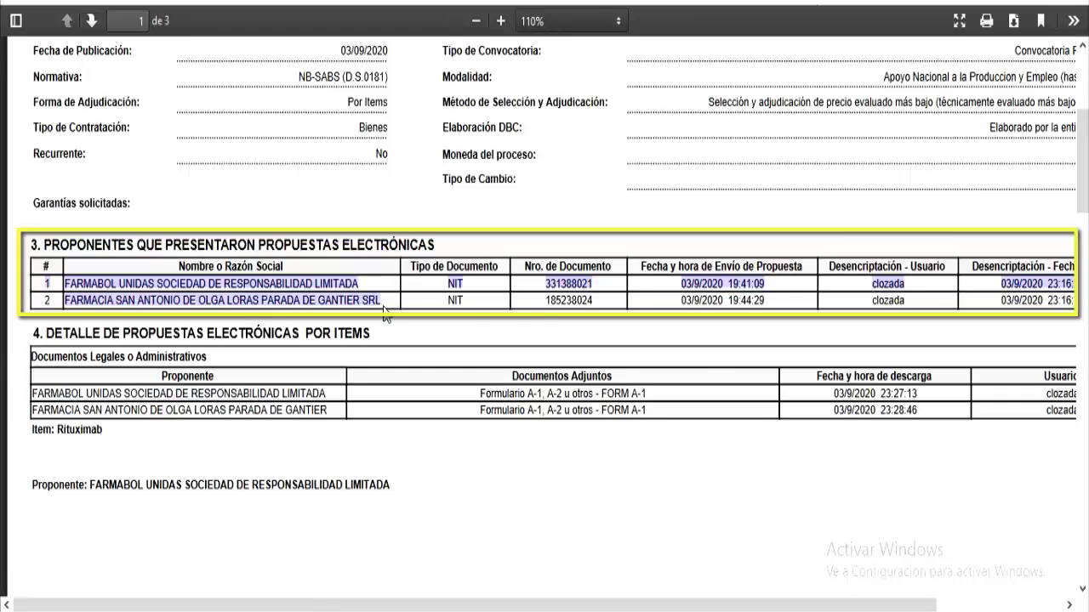
{"action": "left_click_drag", "start_coordinate": [492, 607], "coordinate": [626, 506]}
{"action": "left_click", "coordinate": [759, 309]}
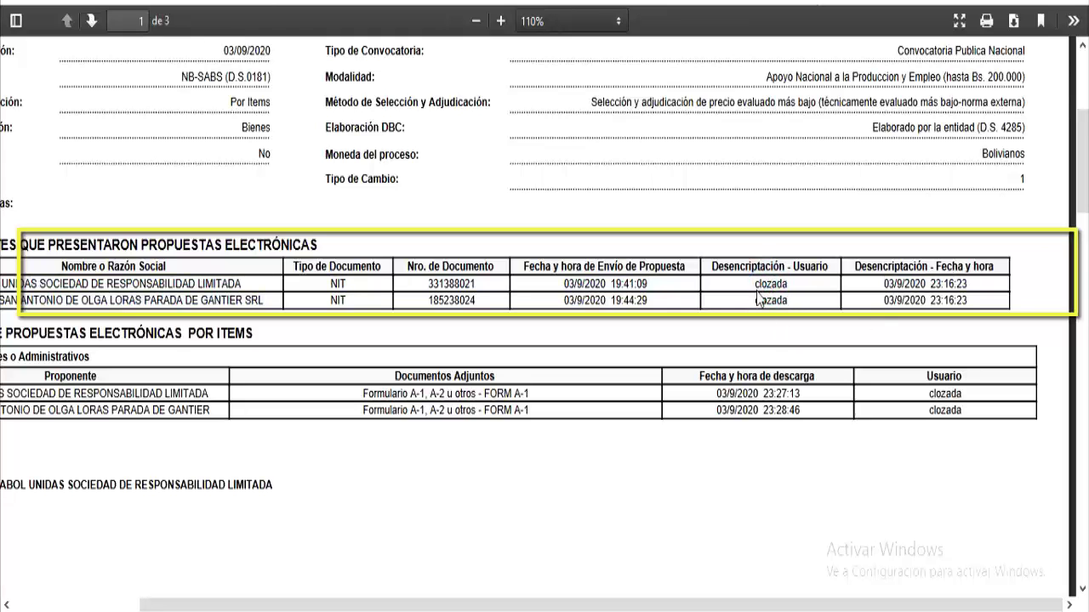
{"action": "left_click_drag", "start_coordinate": [563, 604], "coordinate": [425, 594]}
Examine the Documentos Legales o Administrativos table in section 4 for each bidder's attached form, download date and user.
{"action": "scroll", "coordinate": [283, 465], "scroll_direction": "down", "scroll_amount": 3}
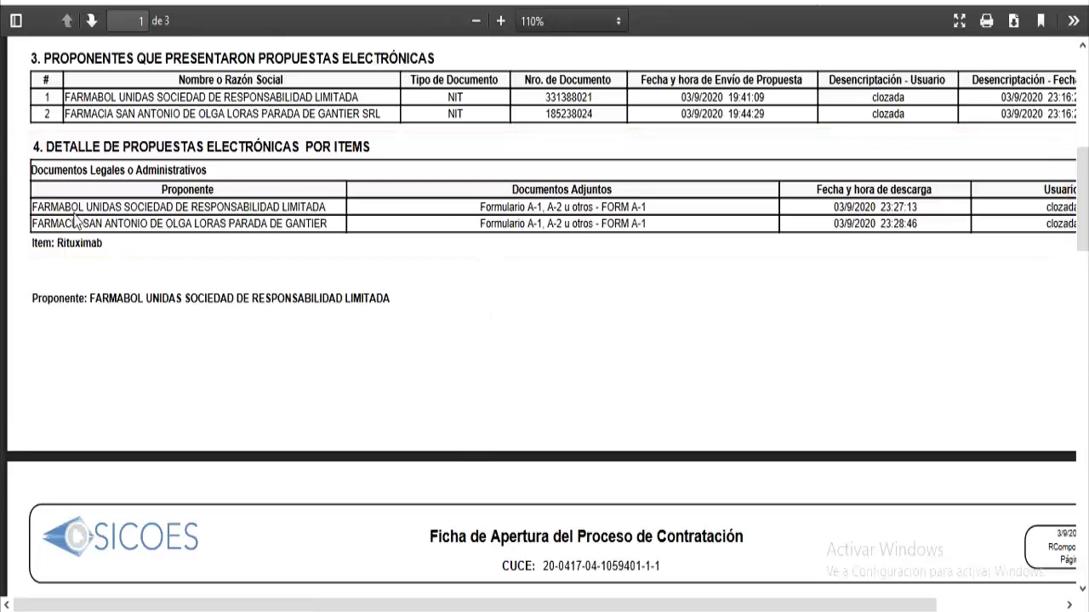
{"action": "left_click_drag", "start_coordinate": [479, 216], "coordinate": [910, 222]}
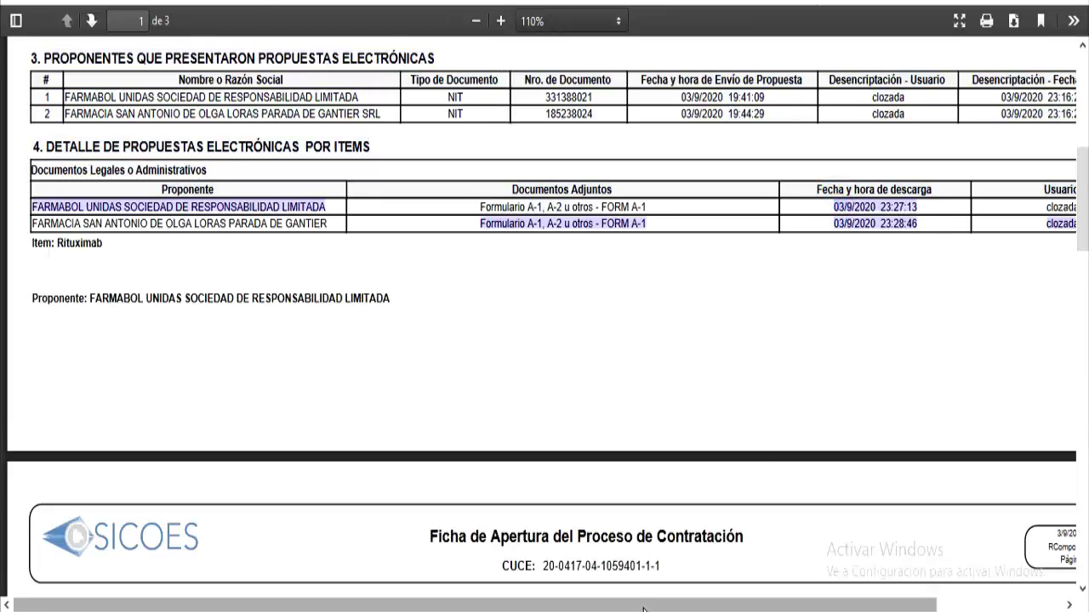
{"action": "left_click_drag", "start_coordinate": [645, 596], "coordinate": [772, 595]}
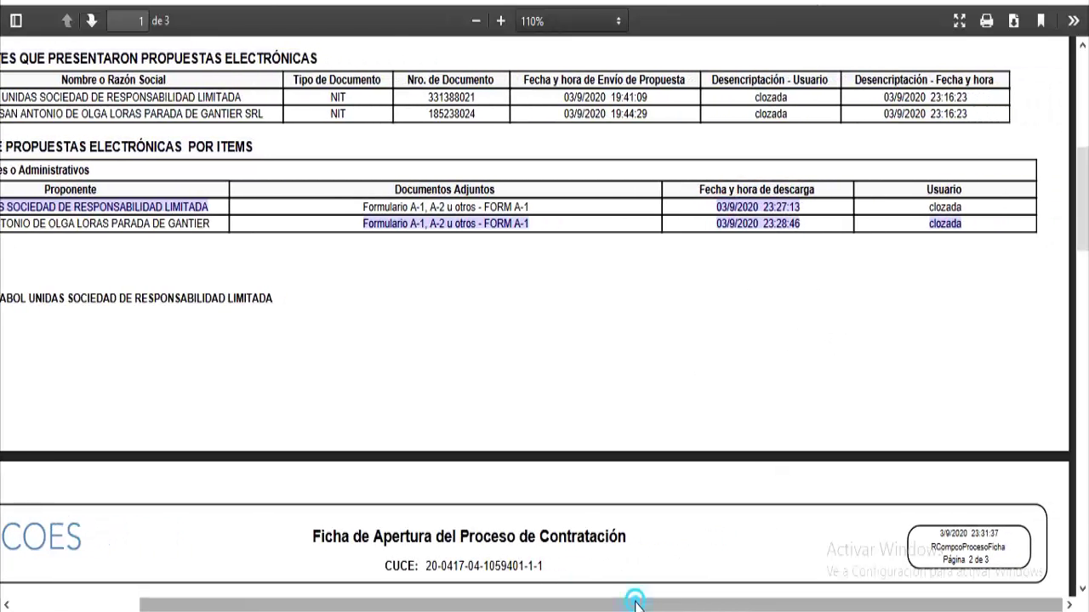
{"action": "left_click_drag", "start_coordinate": [635, 601], "coordinate": [408, 584]}
Examine Farmabol's Rituximab entry on page 2, including its technical and economic documents and their download dates.
{"action": "scroll", "coordinate": [530, 404], "scroll_direction": "down", "scroll_amount": 2}
{"action": "scroll", "coordinate": [529, 405], "scroll_direction": "down", "scroll_amount": 5}
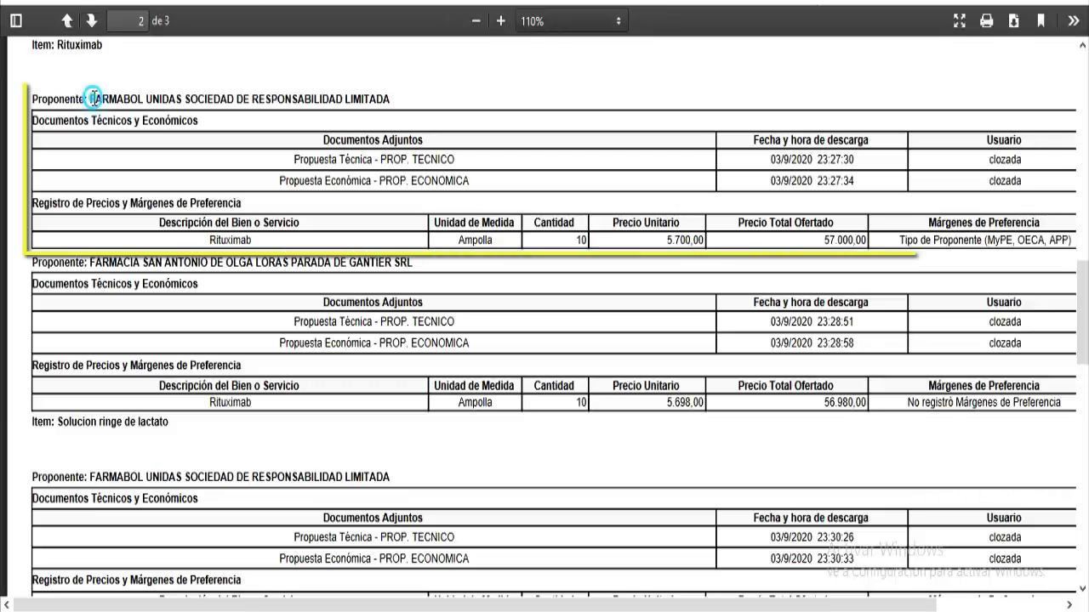
{"action": "left_click_drag", "start_coordinate": [90, 100], "coordinate": [366, 100]}
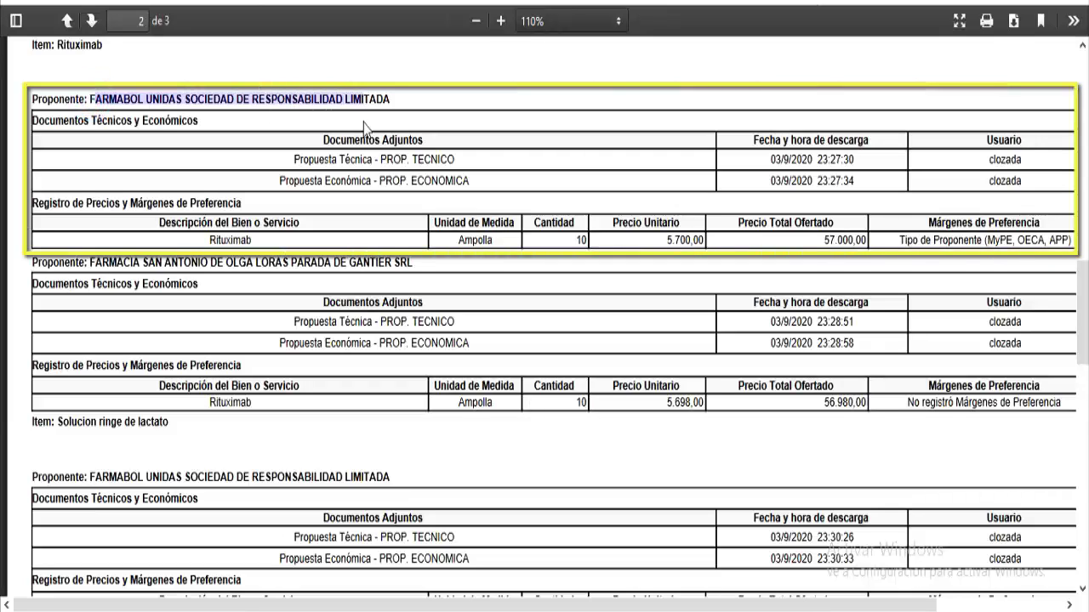
{"action": "left_click_drag", "start_coordinate": [290, 161], "coordinate": [451, 162]}
{"action": "left_click", "coordinate": [453, 161]}
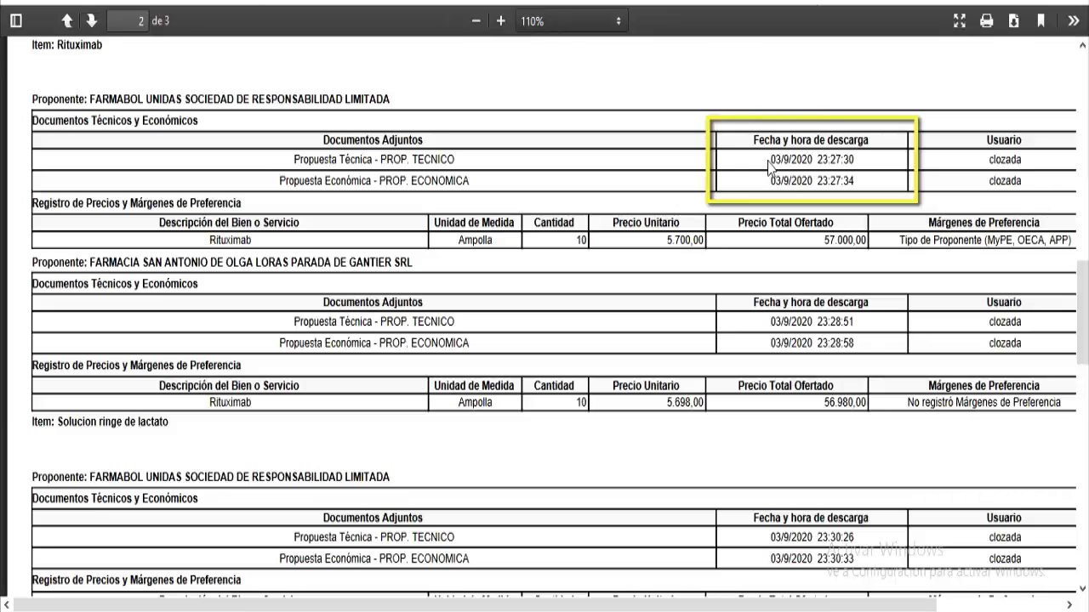
{"action": "left_click_drag", "start_coordinate": [772, 158], "coordinate": [859, 167]}
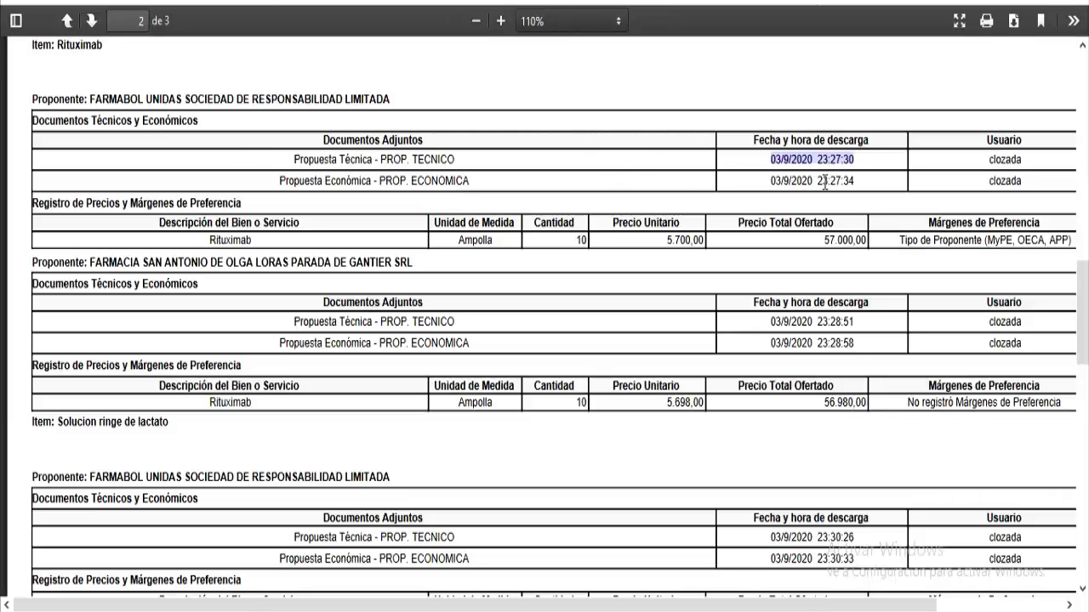
Review the second bidder's Rituximab entry and the Solucion ringe de lactato and Lenalidomida entries, through to page 3.
{"action": "scroll", "coordinate": [824, 184], "scroll_direction": "down", "scroll_amount": 3}
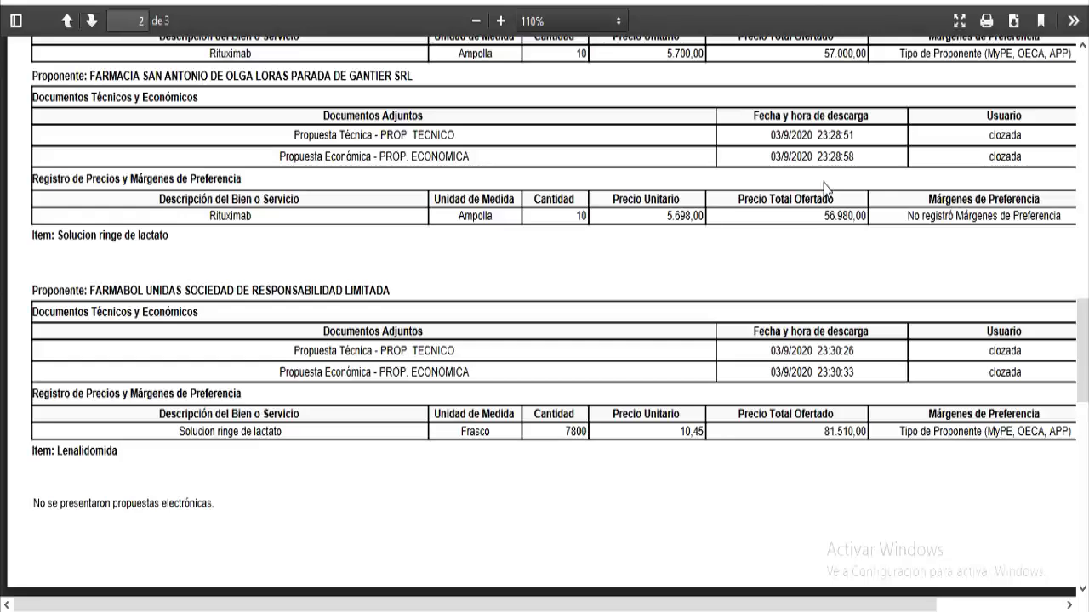
{"action": "scroll", "coordinate": [829, 221], "scroll_direction": "down", "scroll_amount": 2}
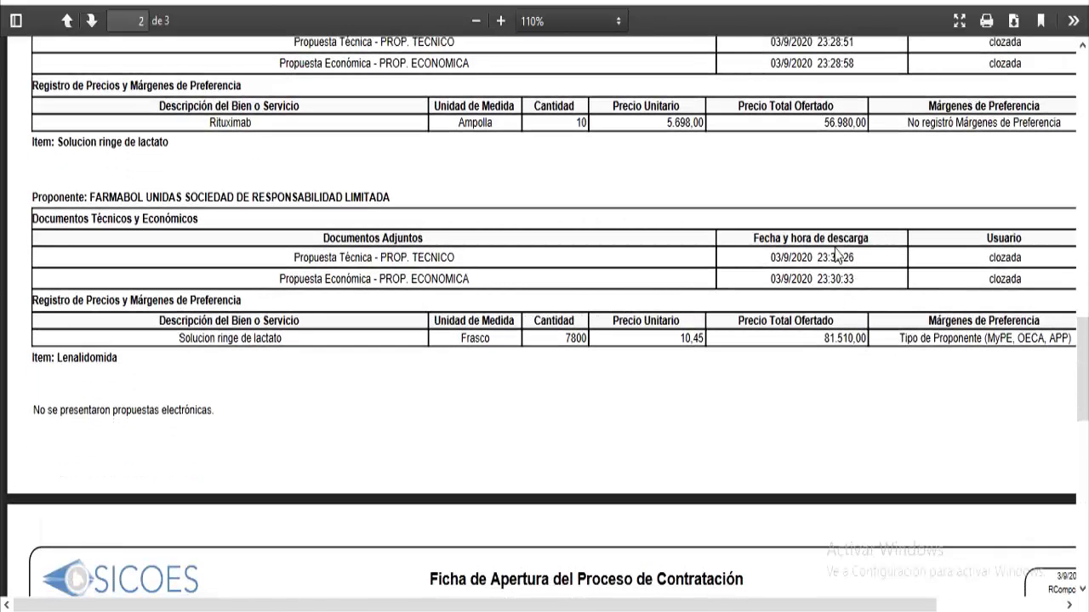
{"action": "scroll", "coordinate": [848, 335], "scroll_direction": "down", "scroll_amount": 4}
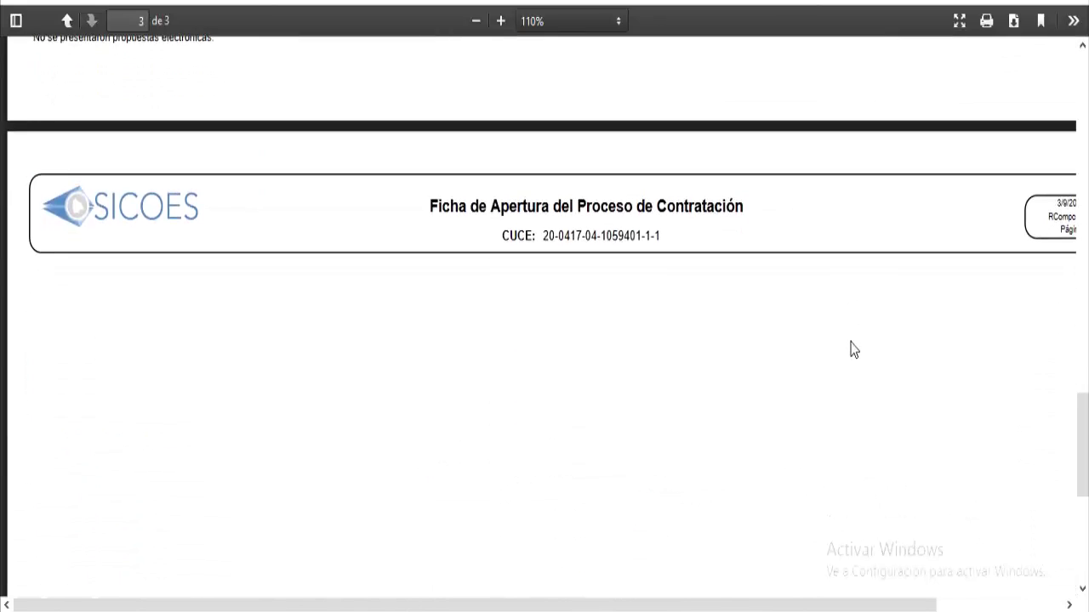
Look back over the proposals by item at 100% zoom and return to the start of the report.
{"action": "scroll", "coordinate": [853, 351], "scroll_direction": "up", "scroll_amount": 7}
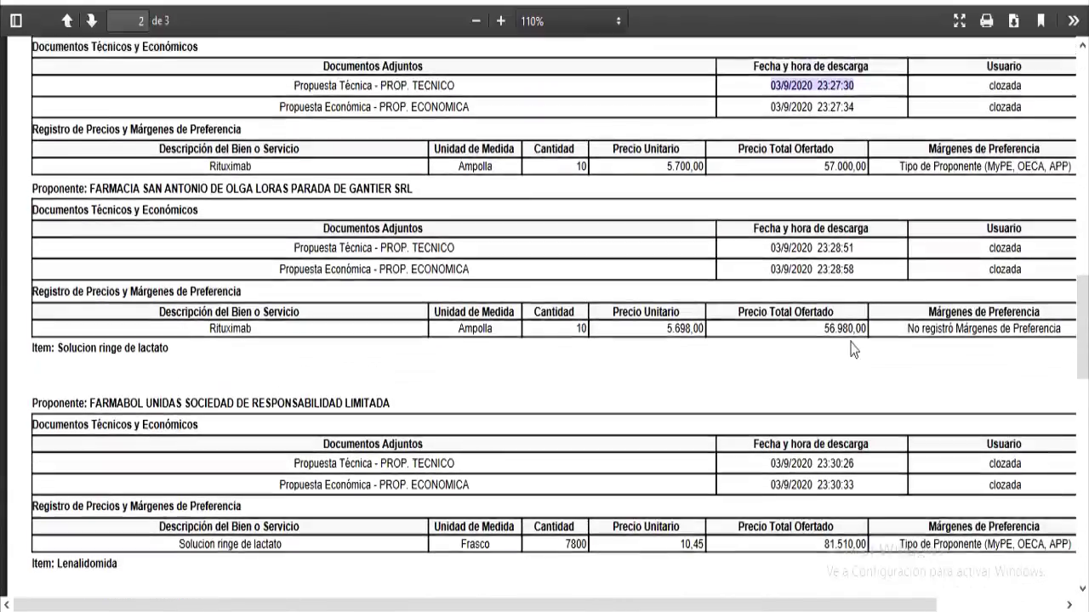
{"action": "scroll", "coordinate": [853, 350], "scroll_direction": "up", "scroll_amount": 5}
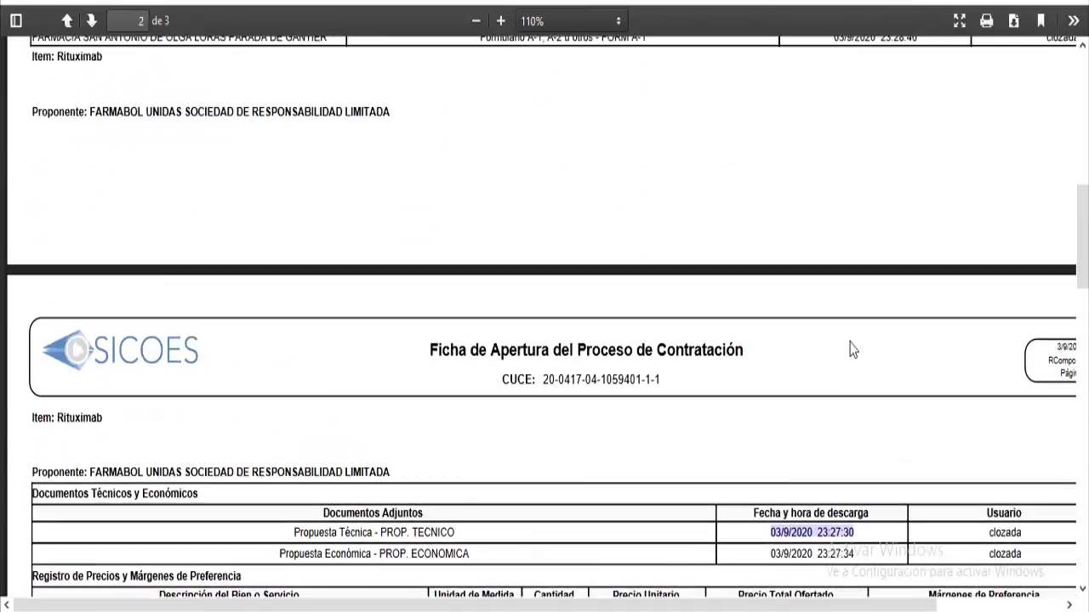
{"action": "scroll", "coordinate": [851, 348], "scroll_direction": "down", "scroll_amount": 2}
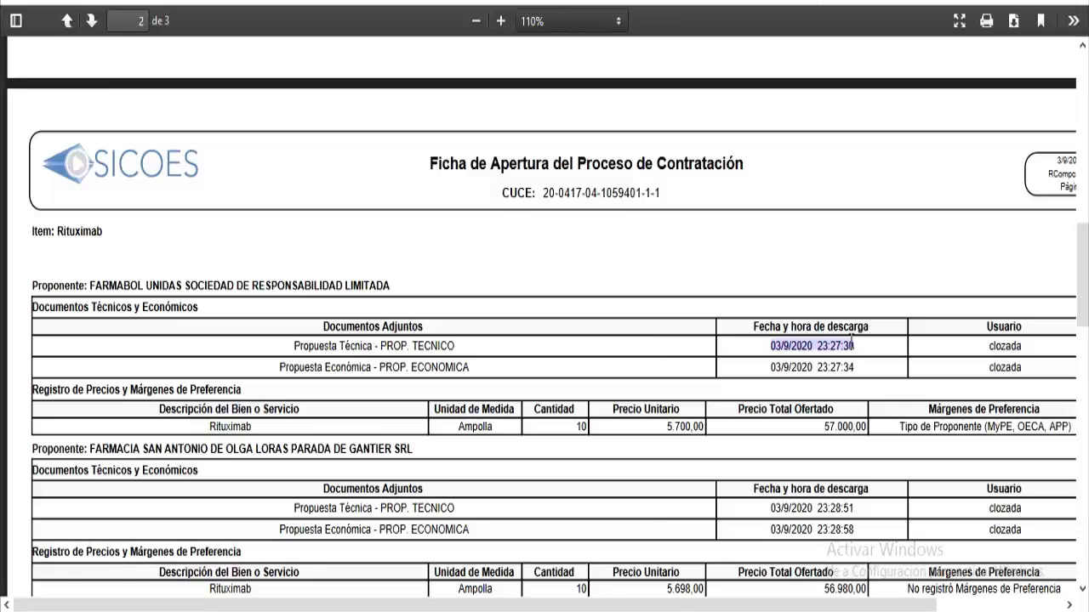
{"action": "scroll", "coordinate": [851, 349], "scroll_direction": "down", "scroll_amount": 1}
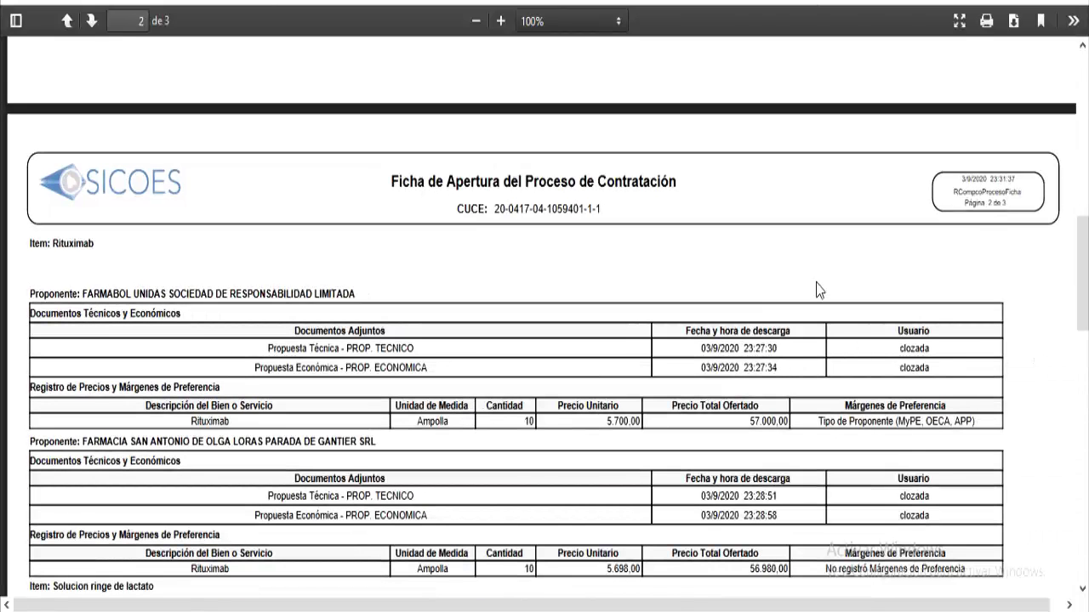
{"action": "scroll", "coordinate": [607, 284], "scroll_direction": "up", "scroll_amount": 5}
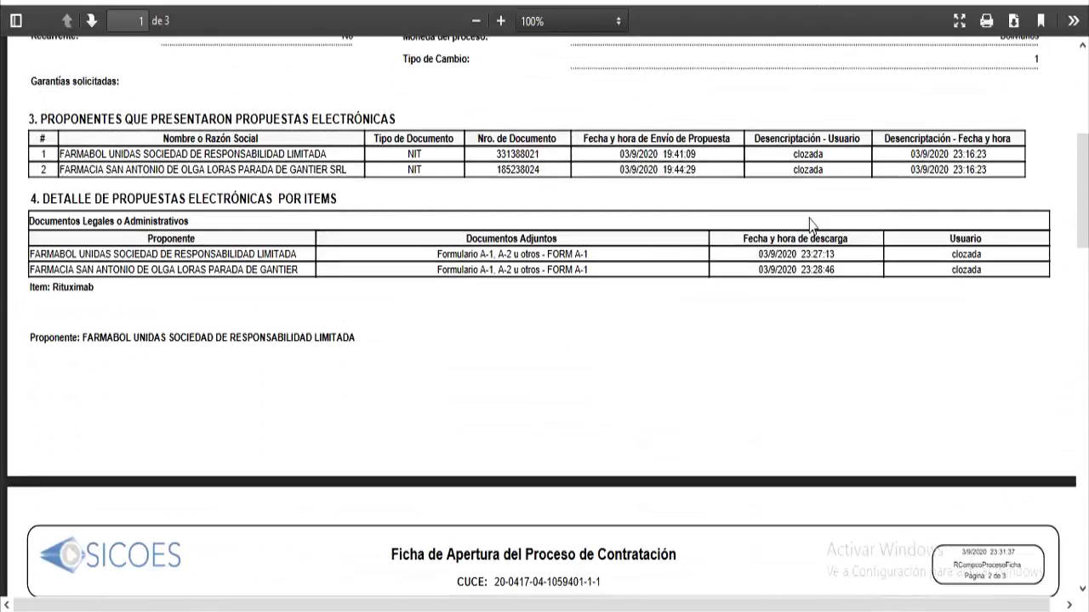
{"action": "scroll", "coordinate": [608, 281], "scroll_direction": "up", "scroll_amount": 4}
{"action": "scroll", "coordinate": [609, 281], "scroll_direction": "up", "scroll_amount": 1}
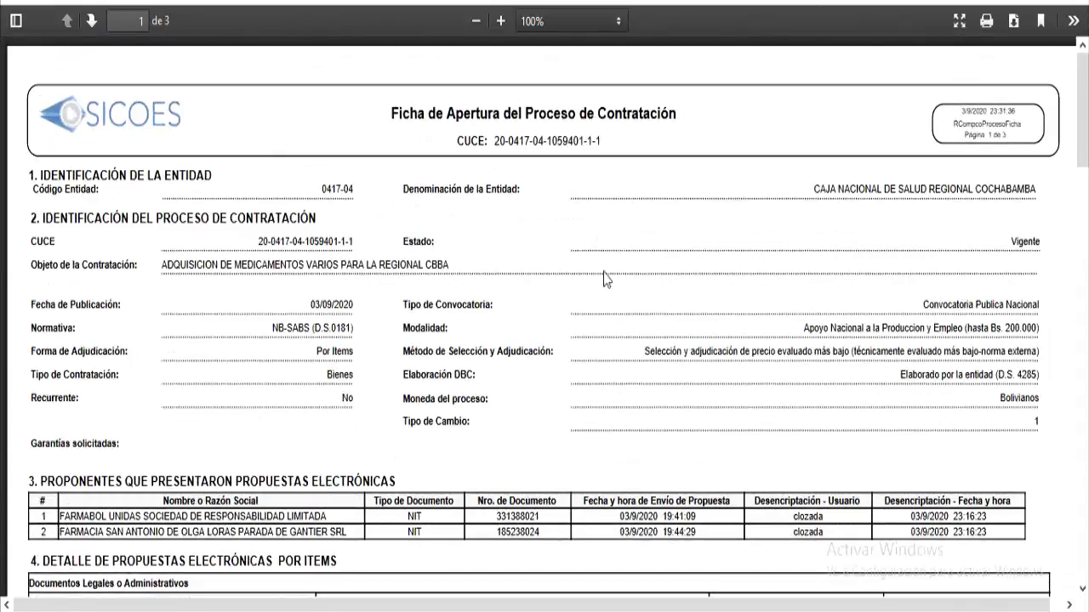